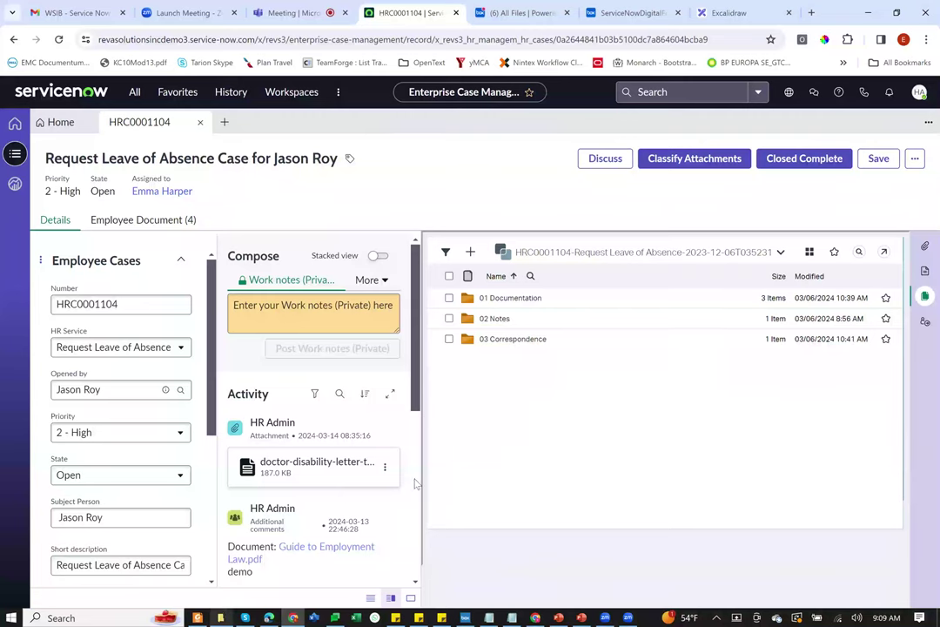
# Step: Open the Downloads › Demo Documents folder in File Explorer from the HRC0001104 leave case
pyautogui.click(180, 521)
# Step: Drag Reimbursement Approval Letter_March2024.pdf from Demo Documents onto the case's documents panel
pyautogui.click(251, 195)
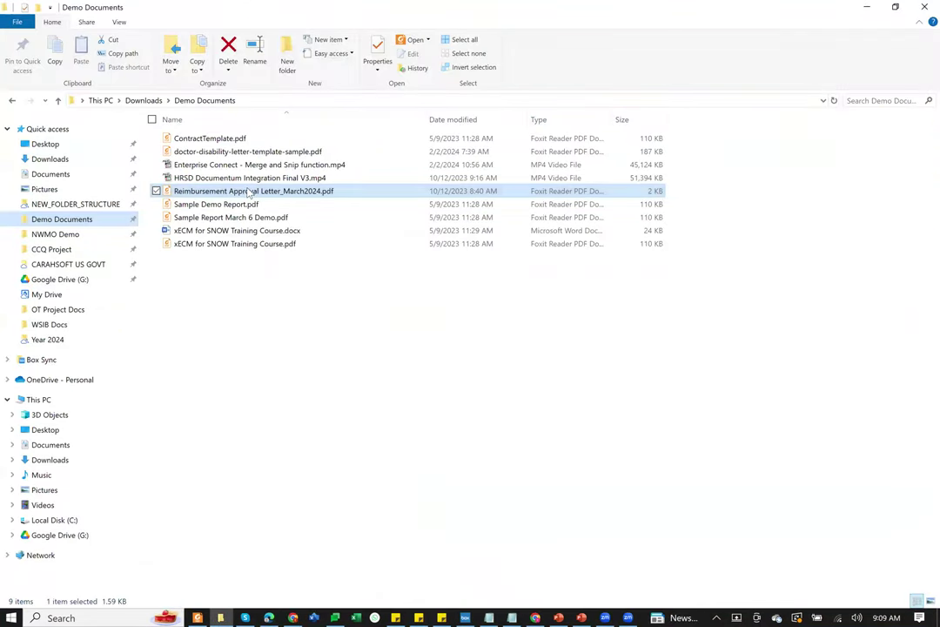
pyautogui.moveTo(217, 192); pyautogui.dragTo(512, 342)
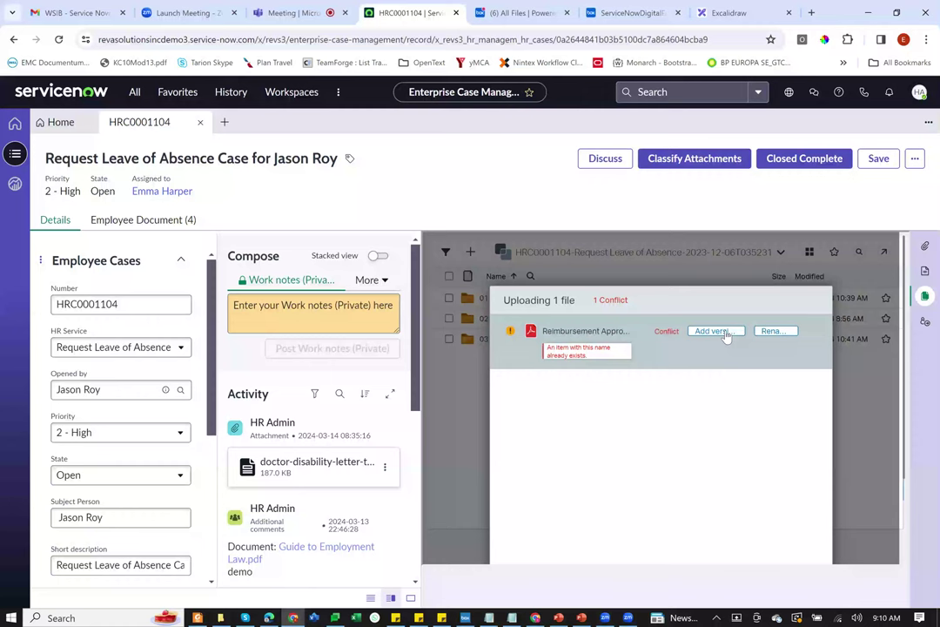
# Step: Upload the reimbursement letter as a new version of the existing file
pyautogui.click(714, 331)
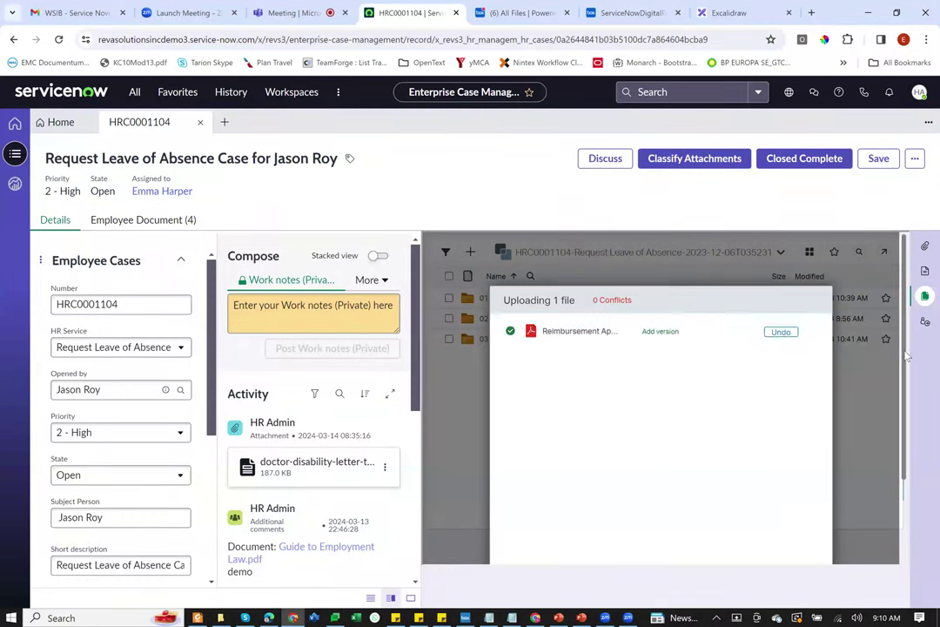
pyautogui.click(728, 548)
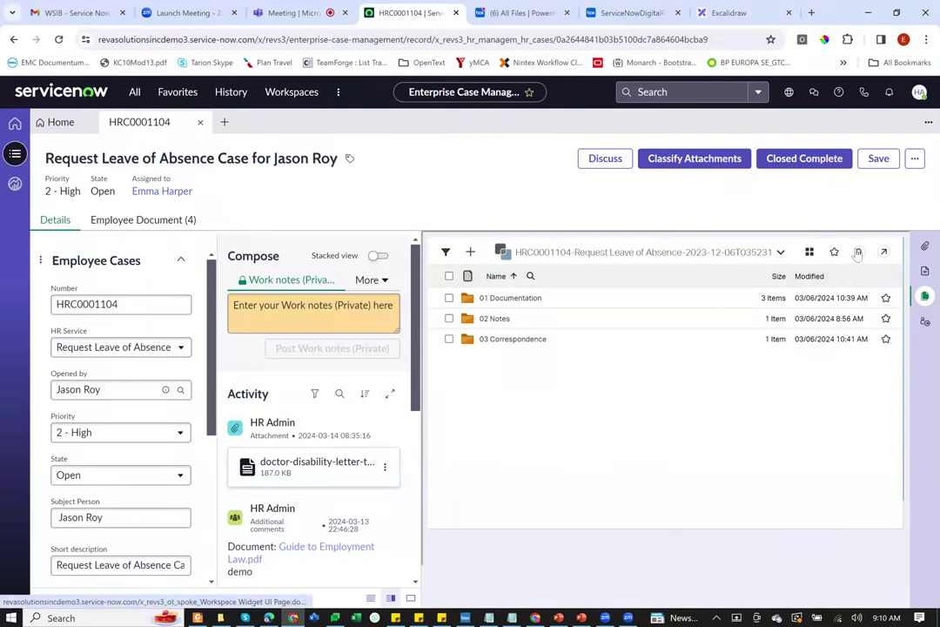
pyautogui.click(857, 252)
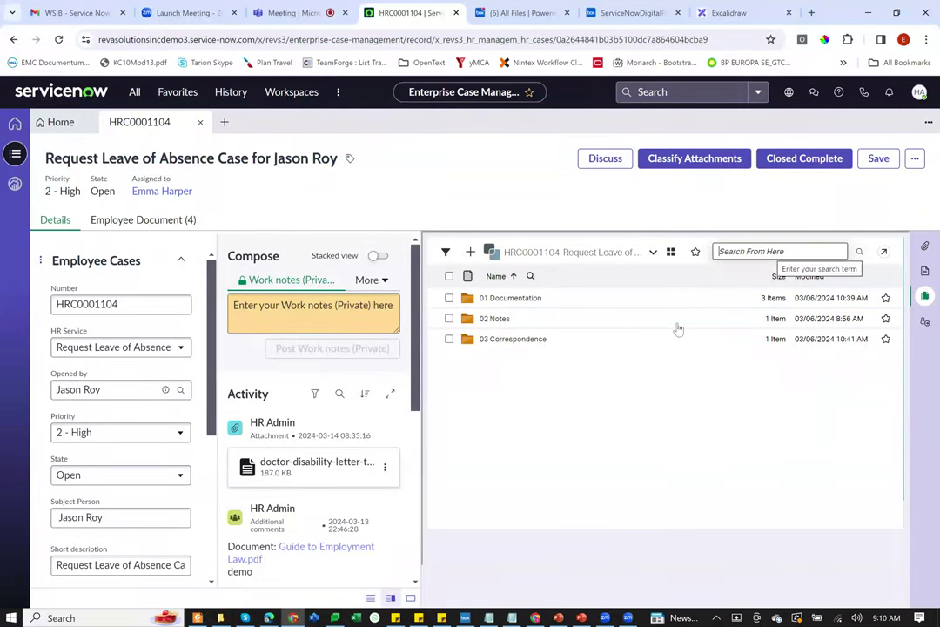
pyautogui.click(634, 365)
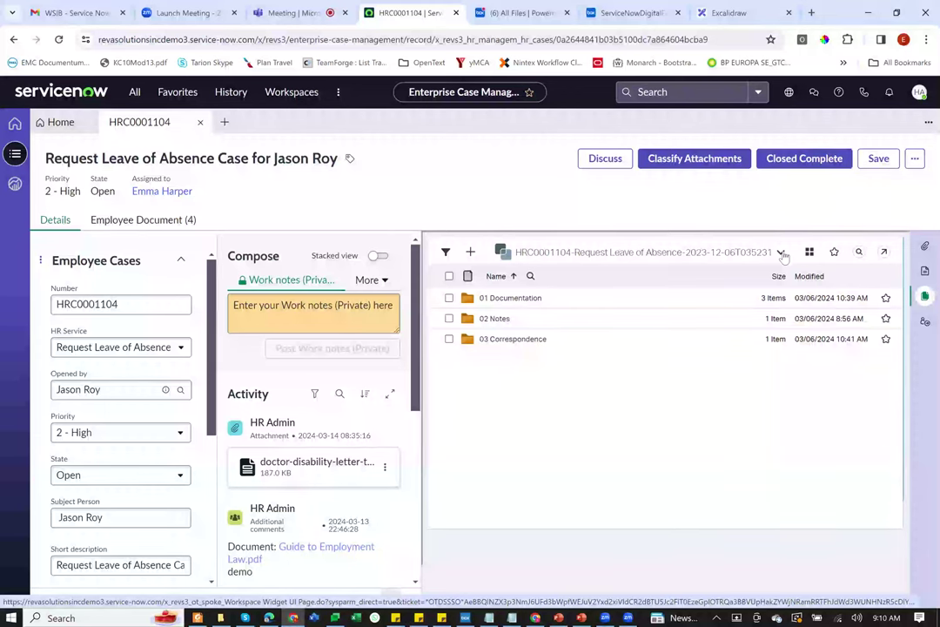
# Step: Show the HRC0001104 workspace properties, including its HR Case details
pyautogui.click(780, 251)
pyautogui.click(787, 278)
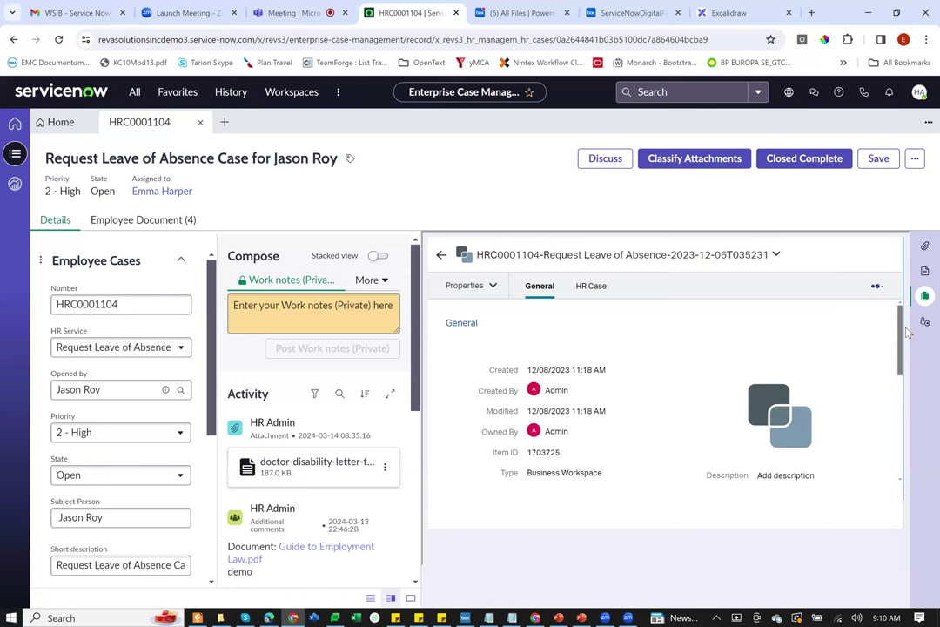
pyautogui.click(589, 286)
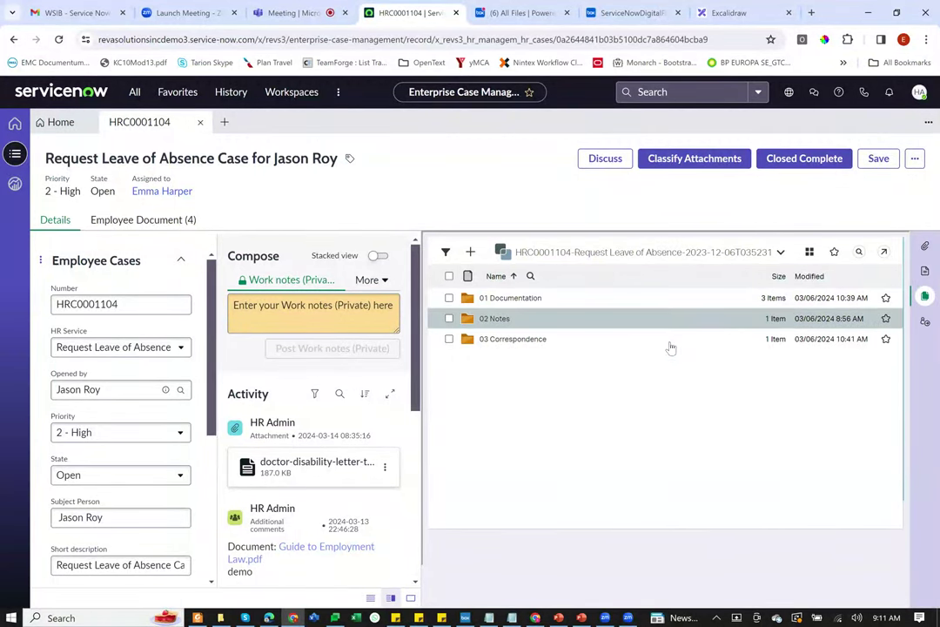
# Step: Open the case's 01 Documentation folder
pyautogui.click(523, 302)
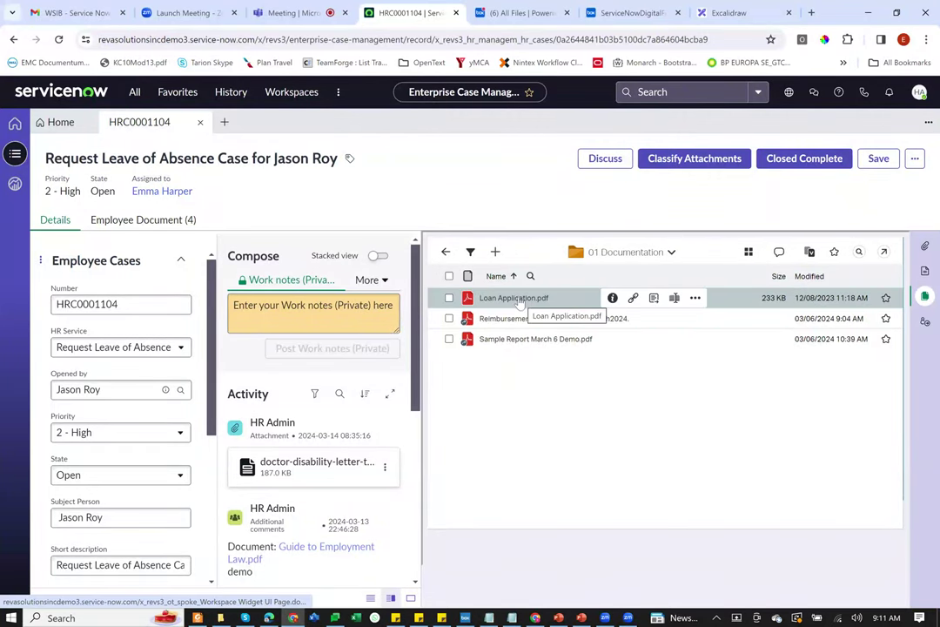
# Step: Preview Loan Application.pdf, scroll through it, and close the viewer
pyautogui.click(502, 301)
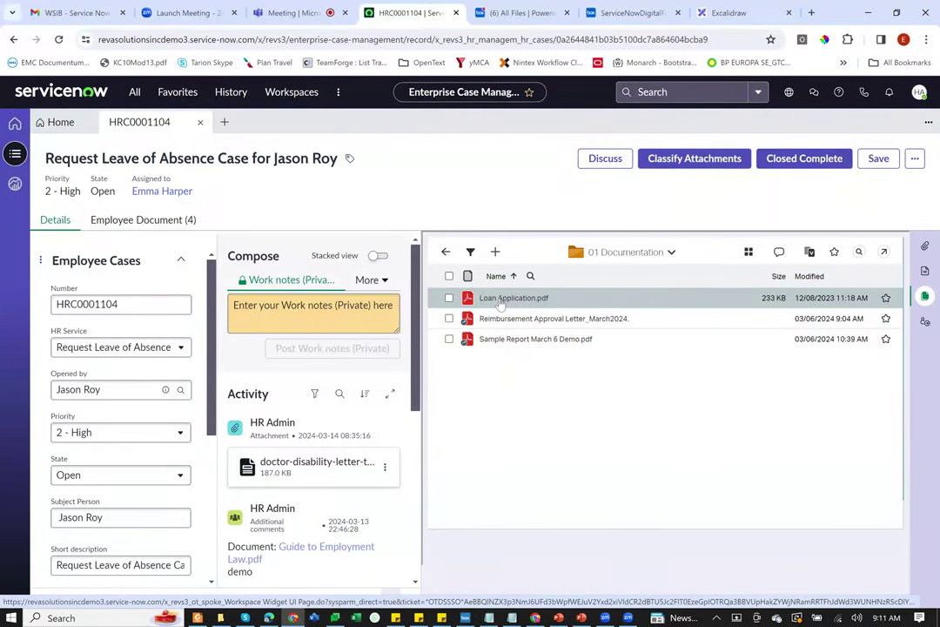
pyautogui.click(502, 301)
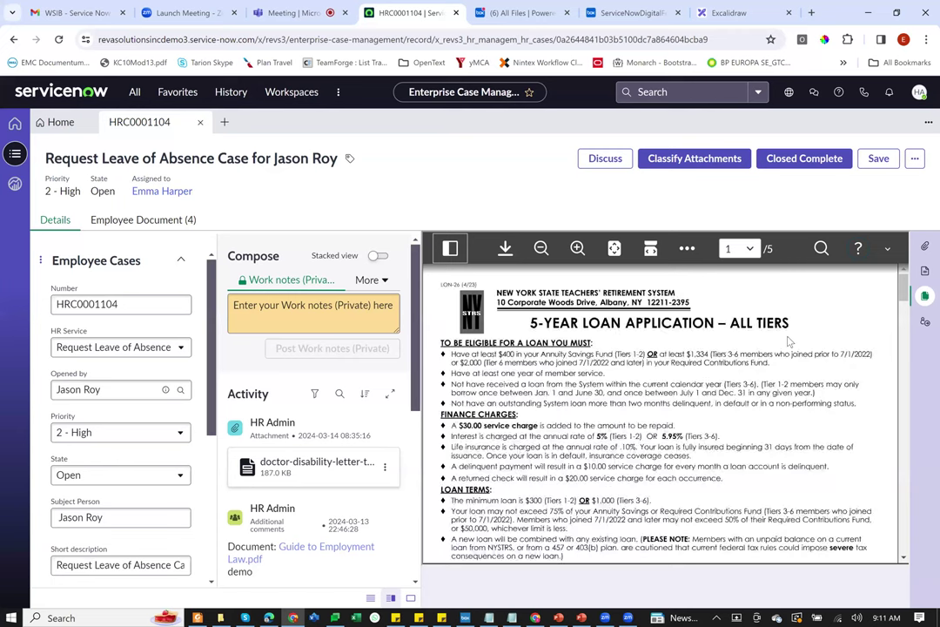
pyautogui.scroll(-6, 845, 287)
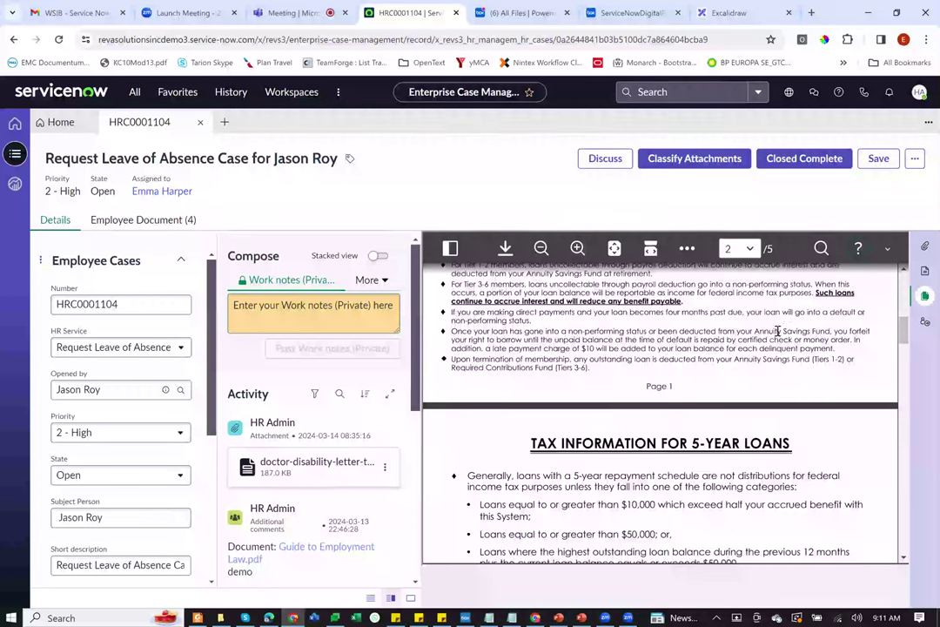
pyautogui.click(887, 250)
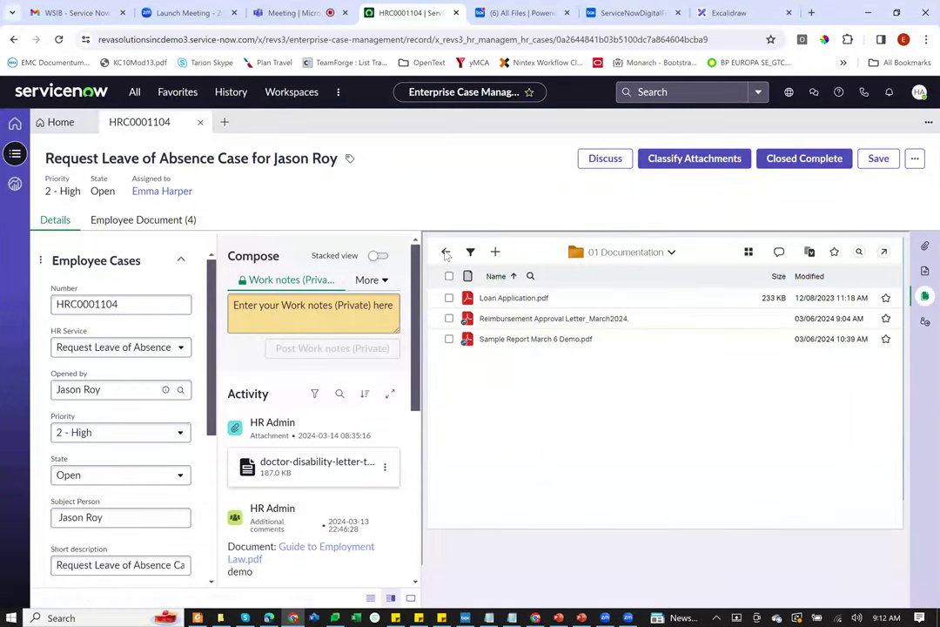
# Step: Open 03 Correspondence and download Reimbursement Approval Letter_March2024.pdf from its More actions menu
pyautogui.click(446, 252)
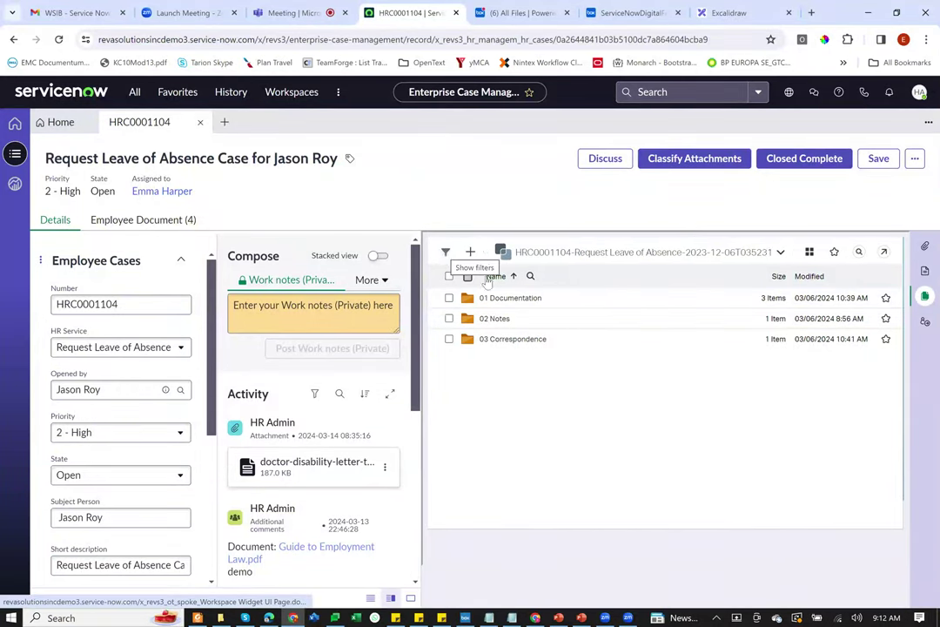
pyautogui.click(537, 341)
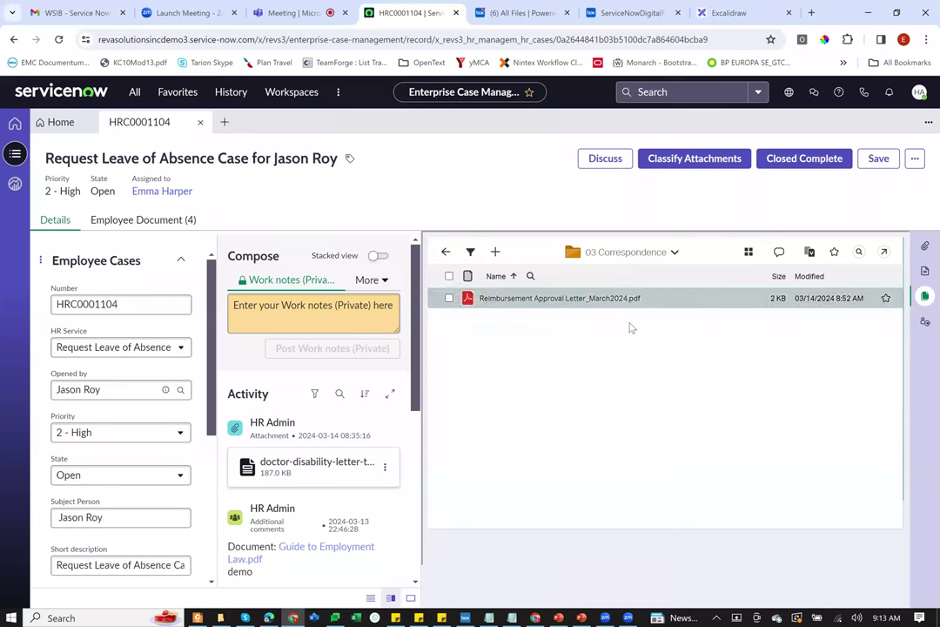
pyautogui.moveTo(631, 299)
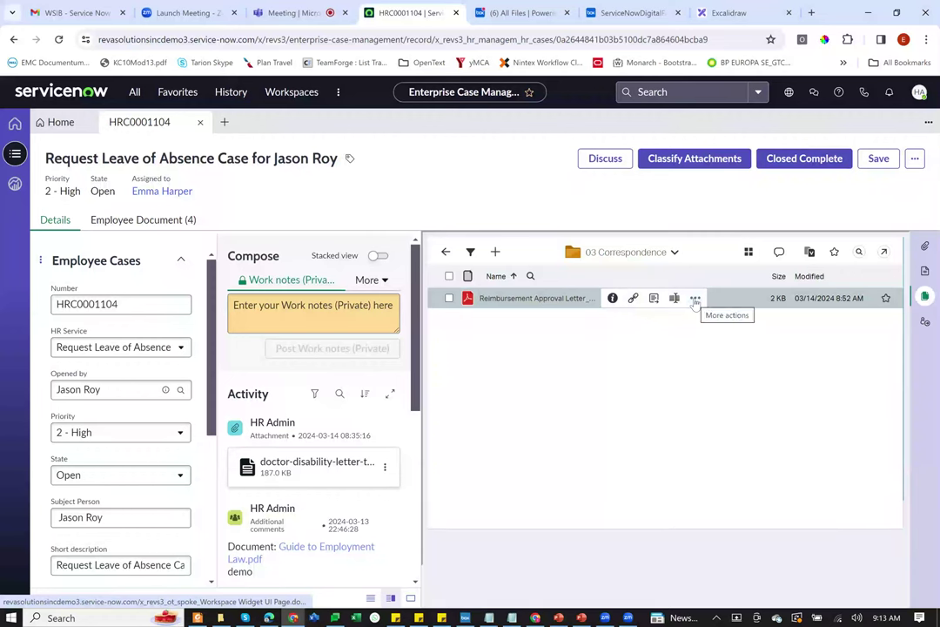
pyautogui.click(695, 298)
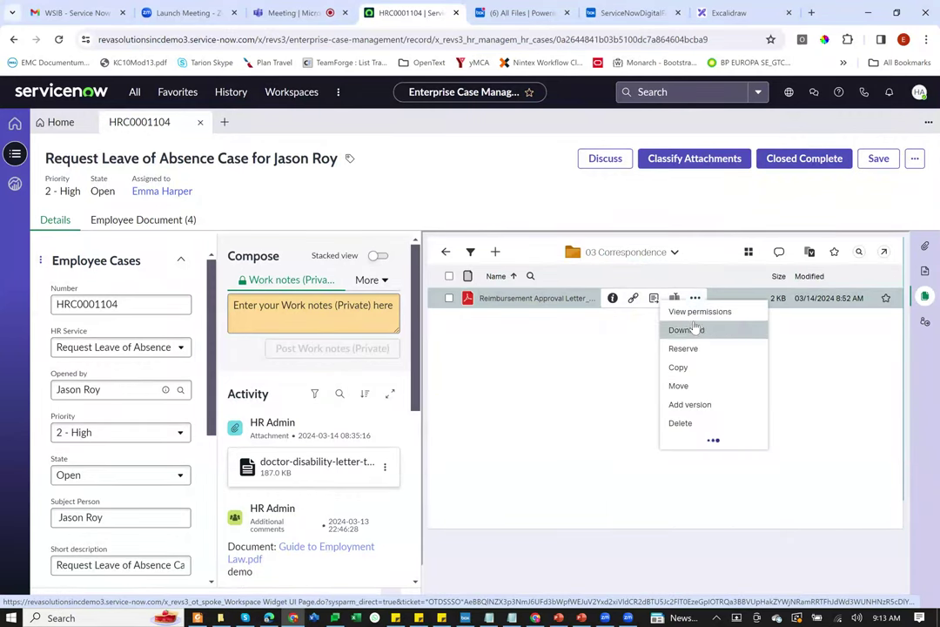
pyautogui.click(698, 311)
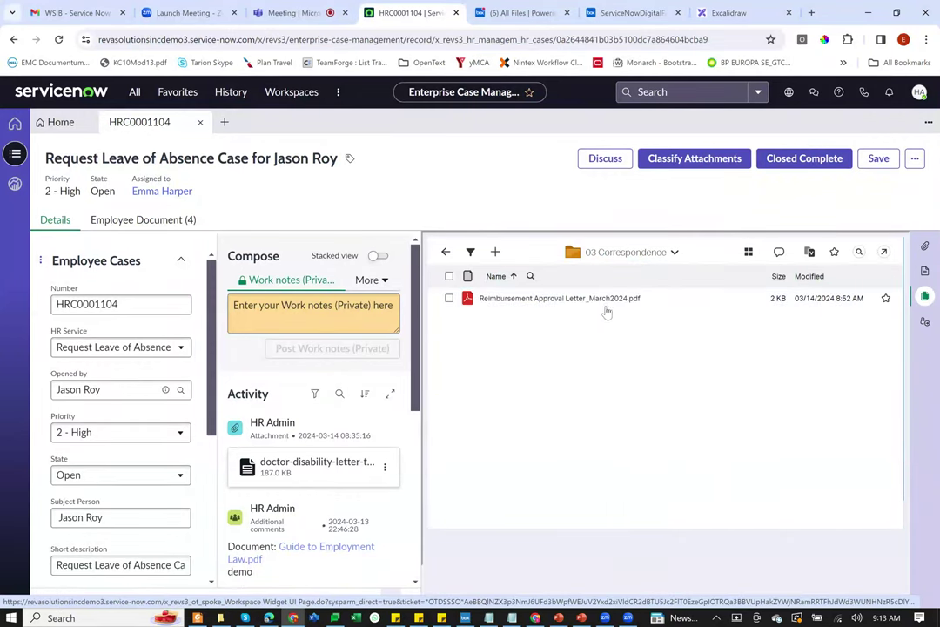
pyautogui.moveTo(693, 301)
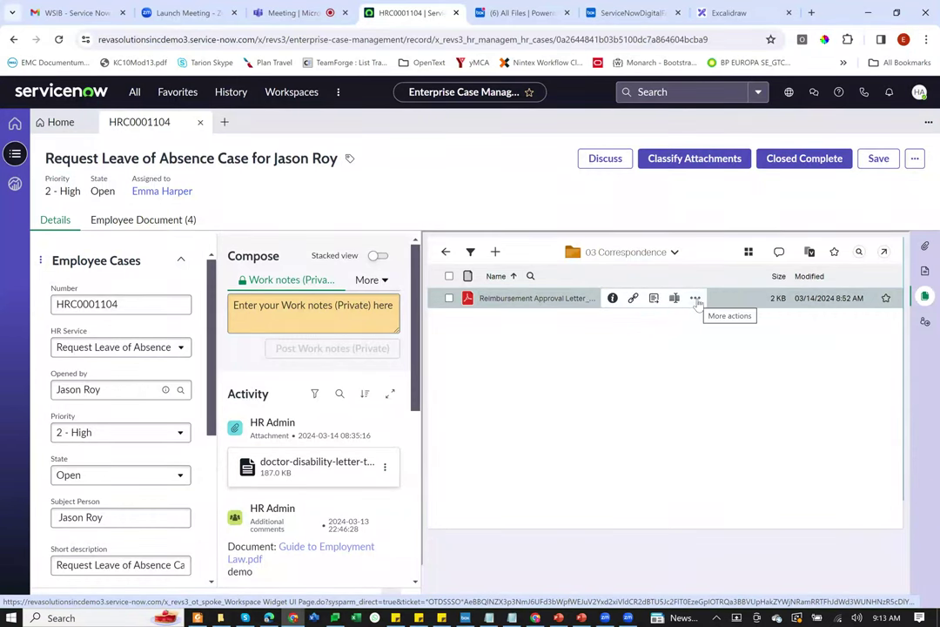
pyautogui.click(695, 298)
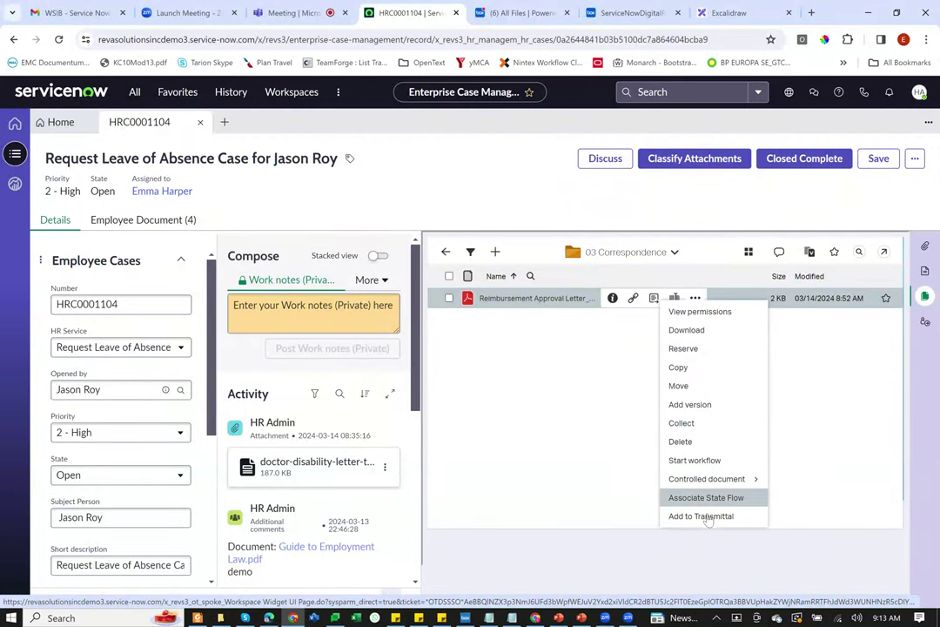
pyautogui.click(641, 329)
pyautogui.moveTo(644, 302)
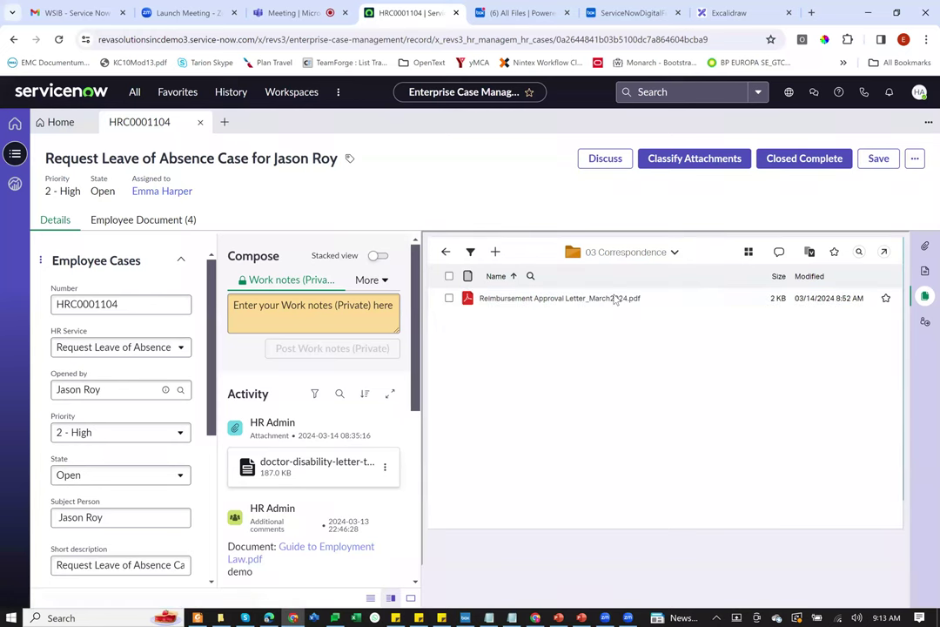
# Step: Review the reimbursement letter's version history and audit log, then return to 03 Correspondence
pyautogui.click(616, 298)
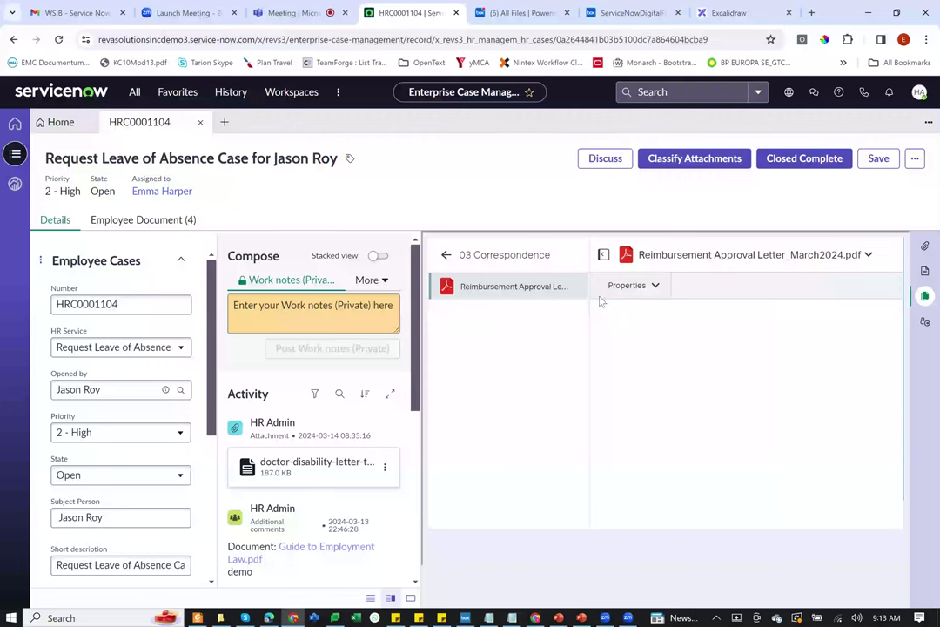
pyautogui.click(647, 287)
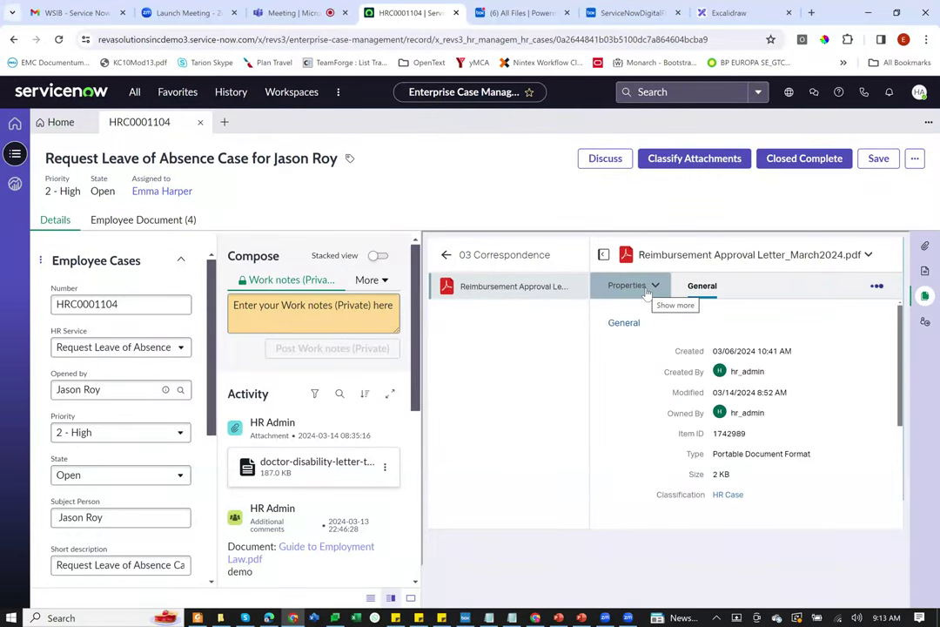
pyautogui.click(647, 291)
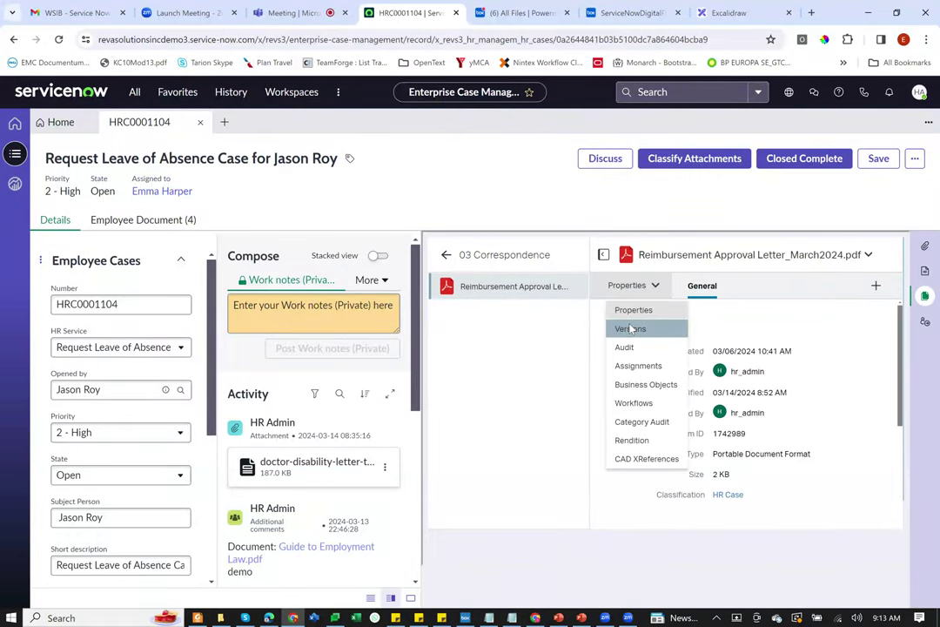
pyautogui.click(630, 329)
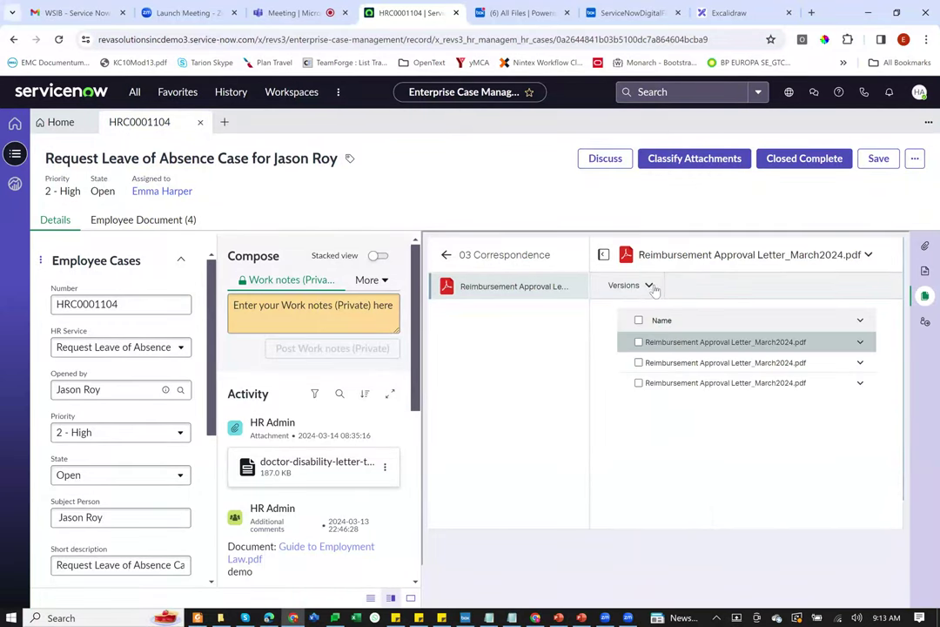
pyautogui.click(649, 286)
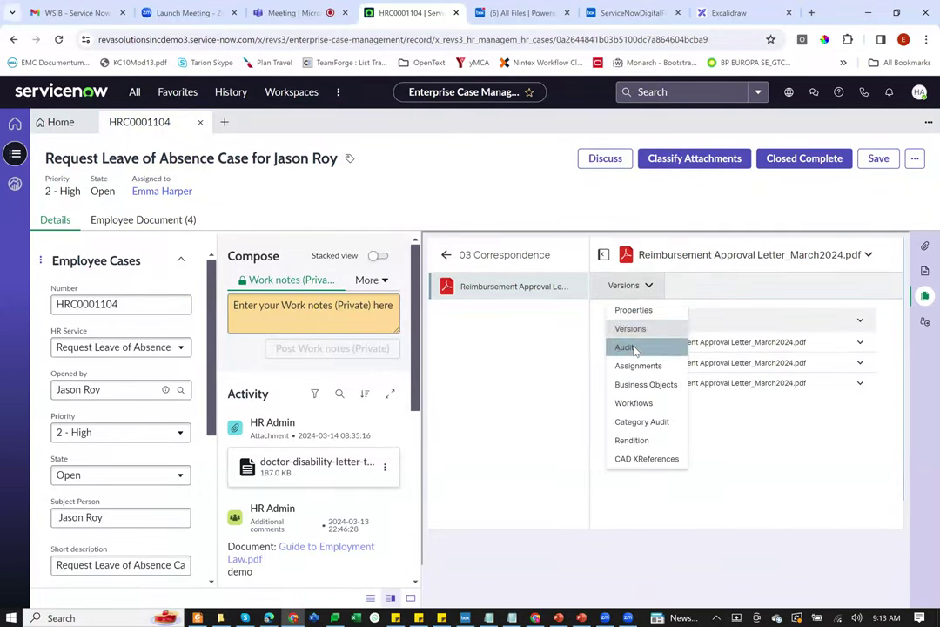
pyautogui.click(625, 347)
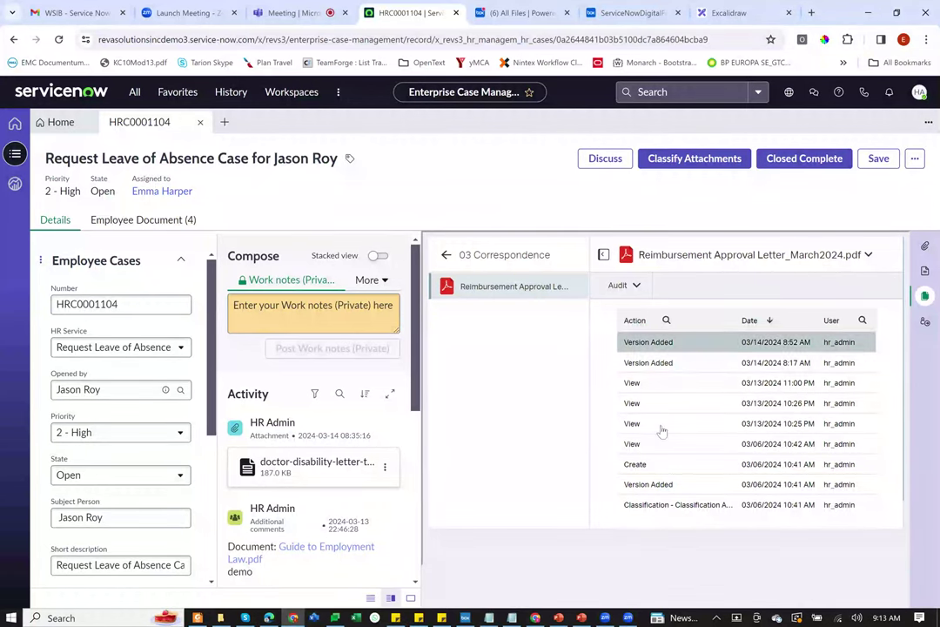
pyautogui.click(638, 287)
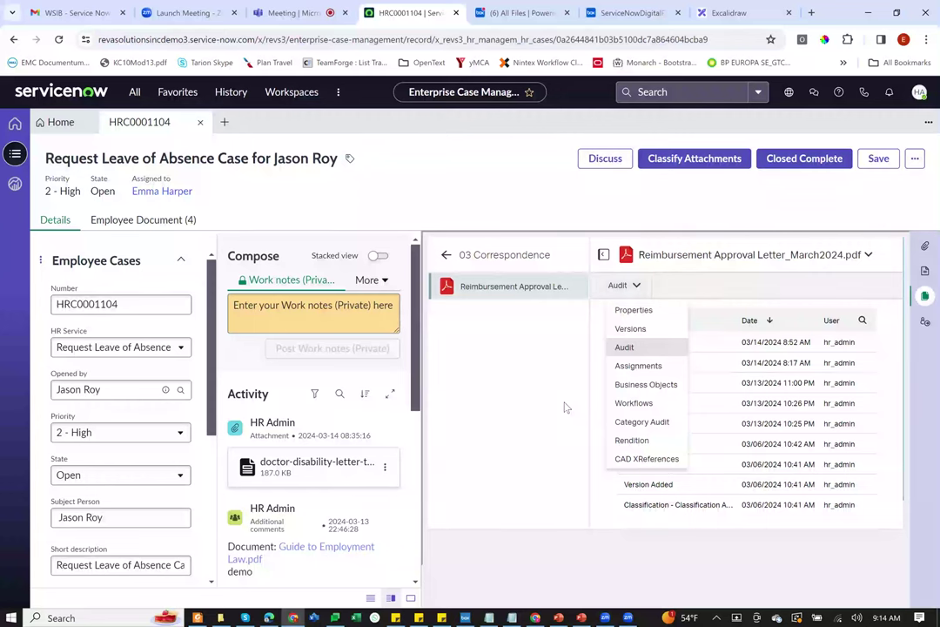
pyautogui.click(522, 292)
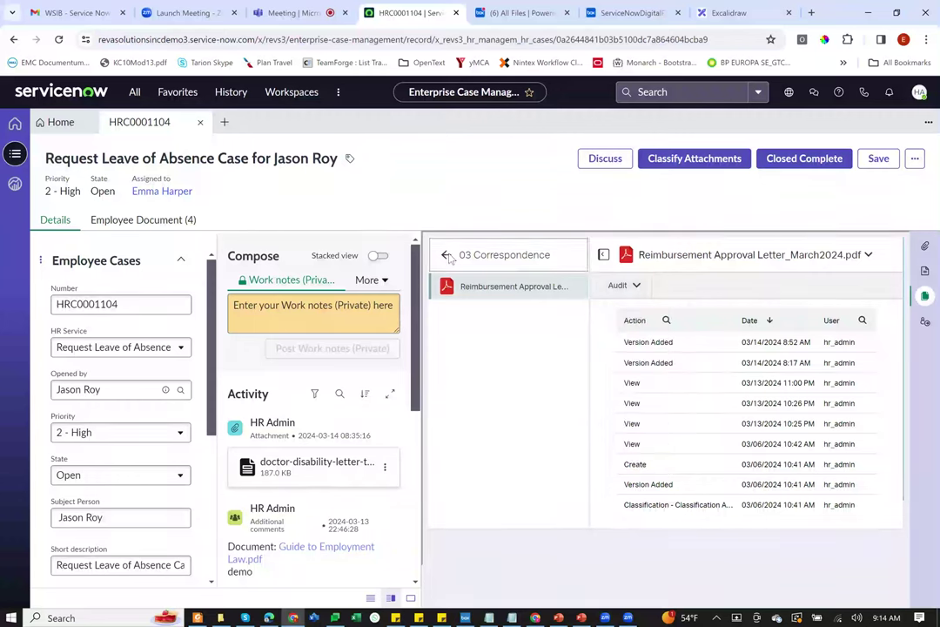
pyautogui.click(446, 256)
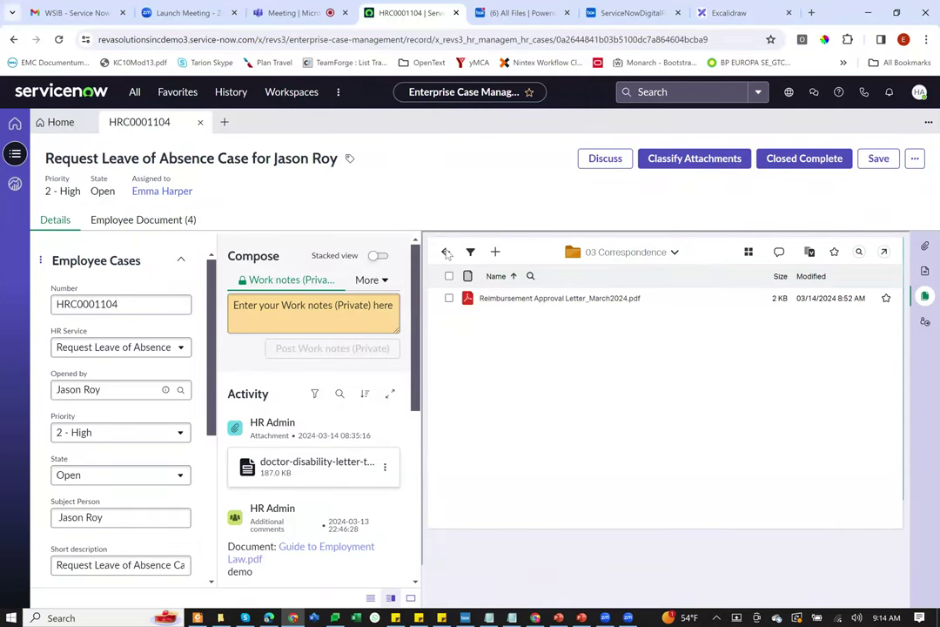
# Step: Search Advanced Agent Assist for 'leave' from the case folder view
pyautogui.click(446, 252)
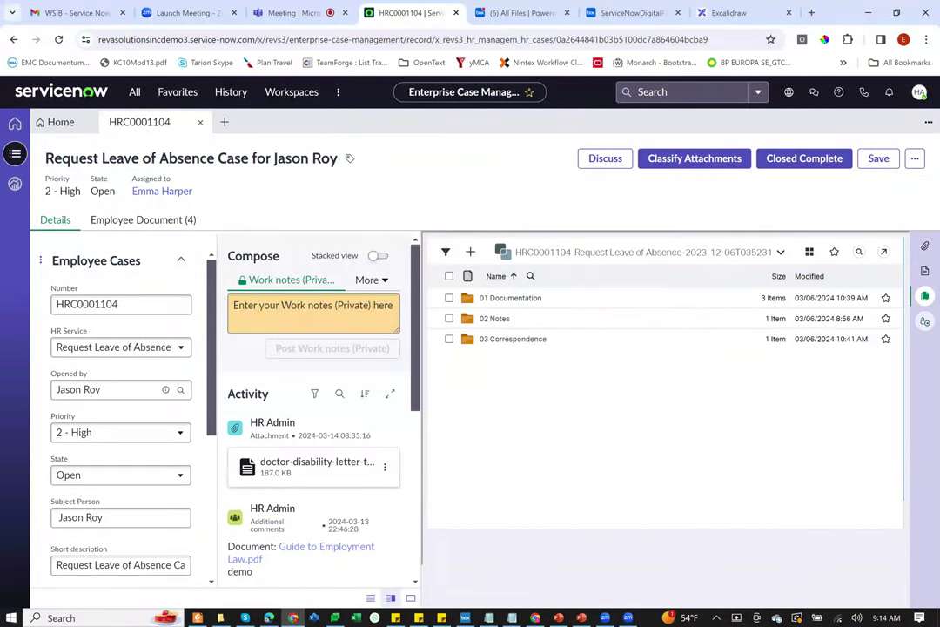
pyautogui.click(925, 320)
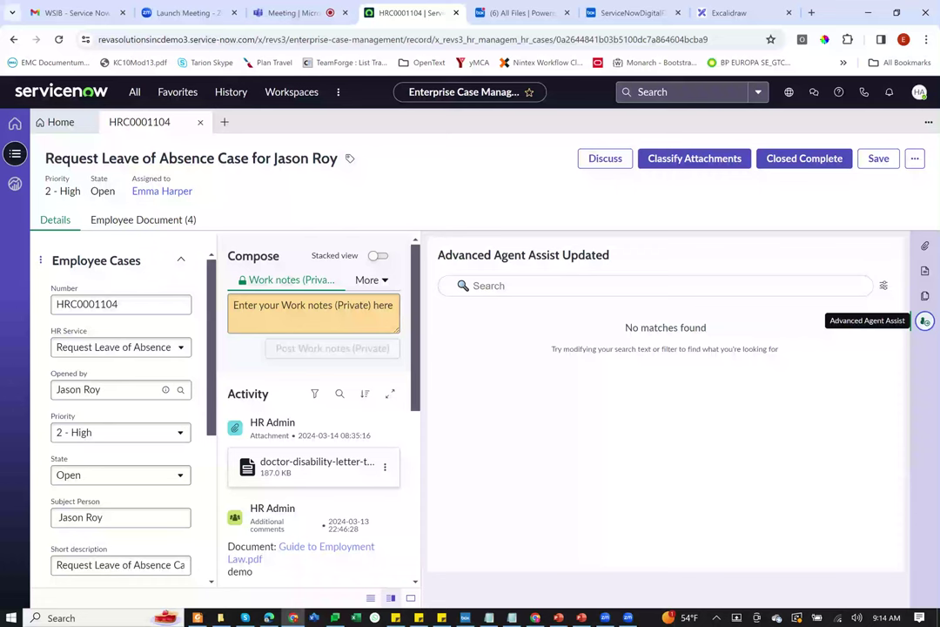
pyautogui.click(655, 286)
pyautogui.write('leave')
pyautogui.hotkey('ctrl', 'a')
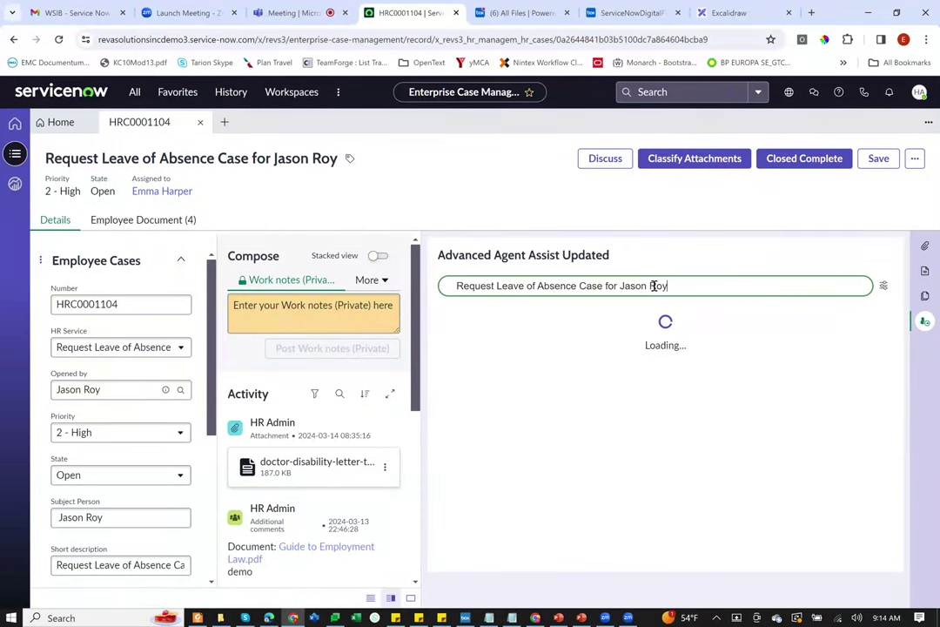
pyautogui.moveTo(669, 286); pyautogui.dragTo(434, 285)
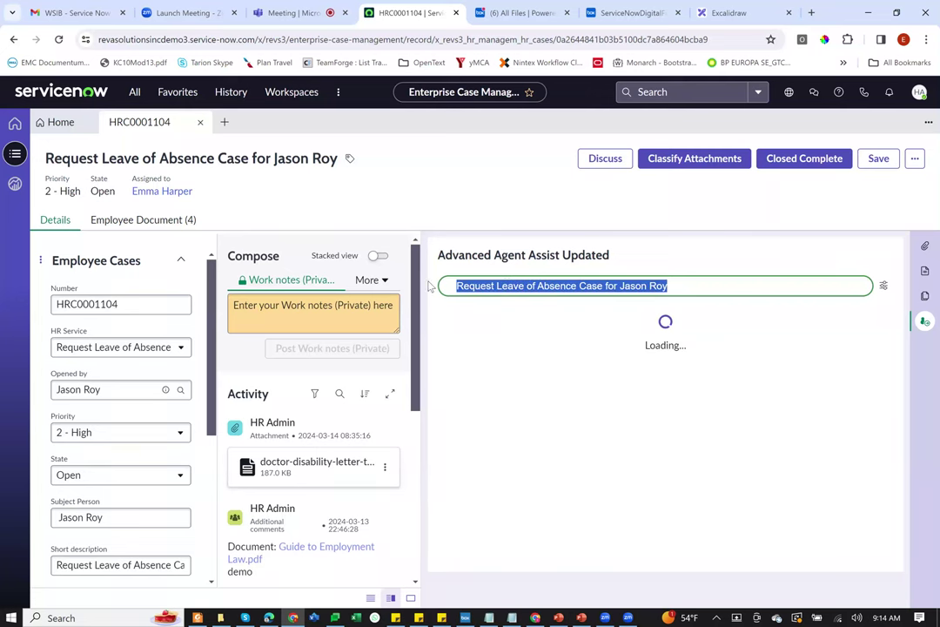
pyautogui.write('leave')
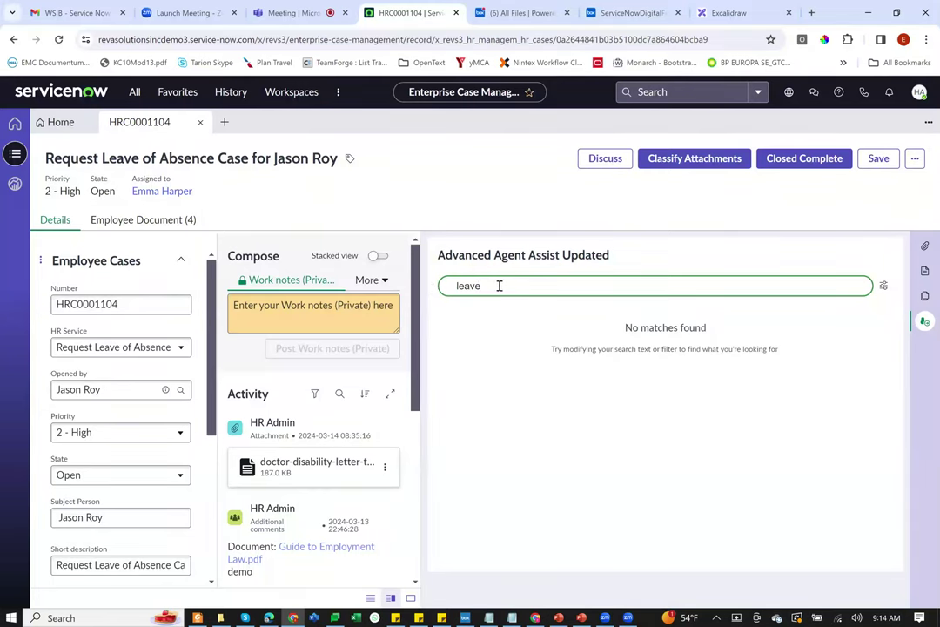
pyautogui.press('Return')
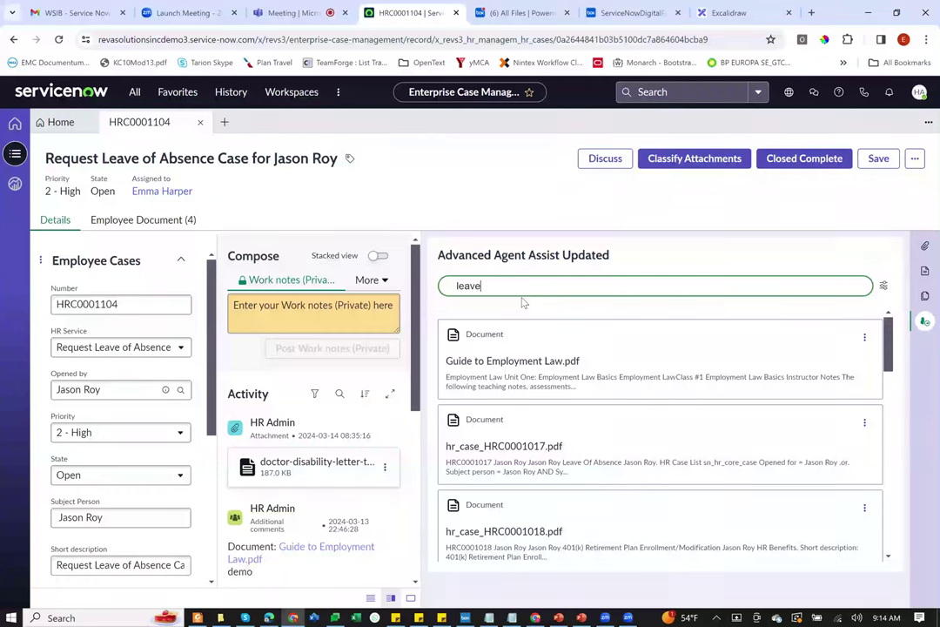
# Step: Filter the leave results to Knowledge Base, then XECM, and show the case templates
pyautogui.click(884, 285)
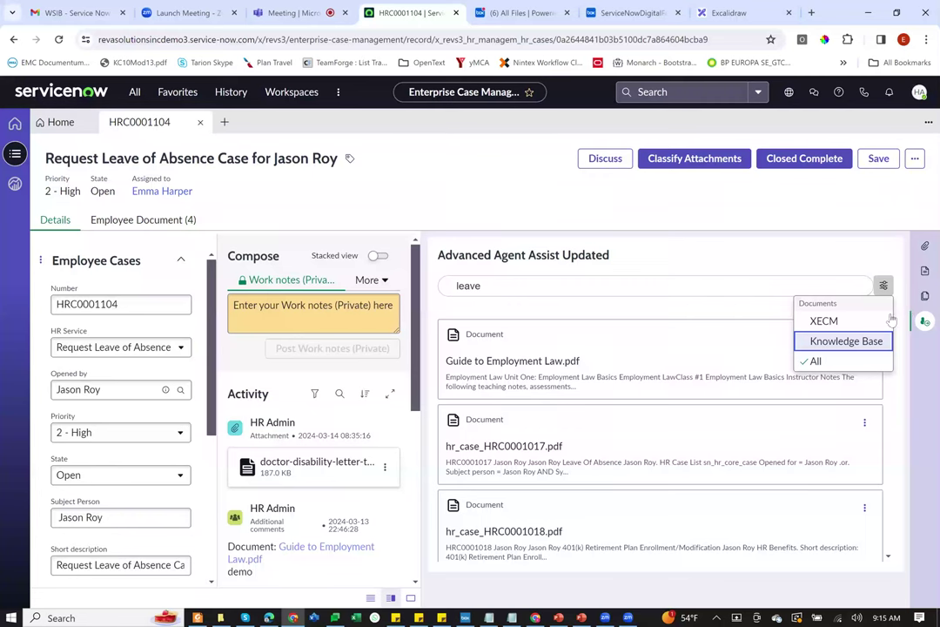
pyautogui.click(844, 344)
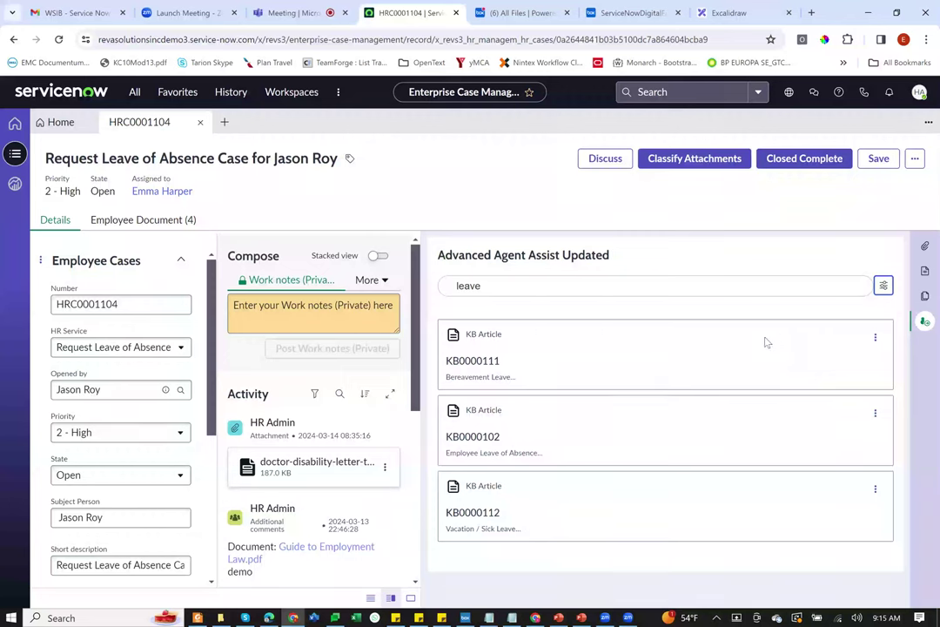
pyautogui.click(883, 285)
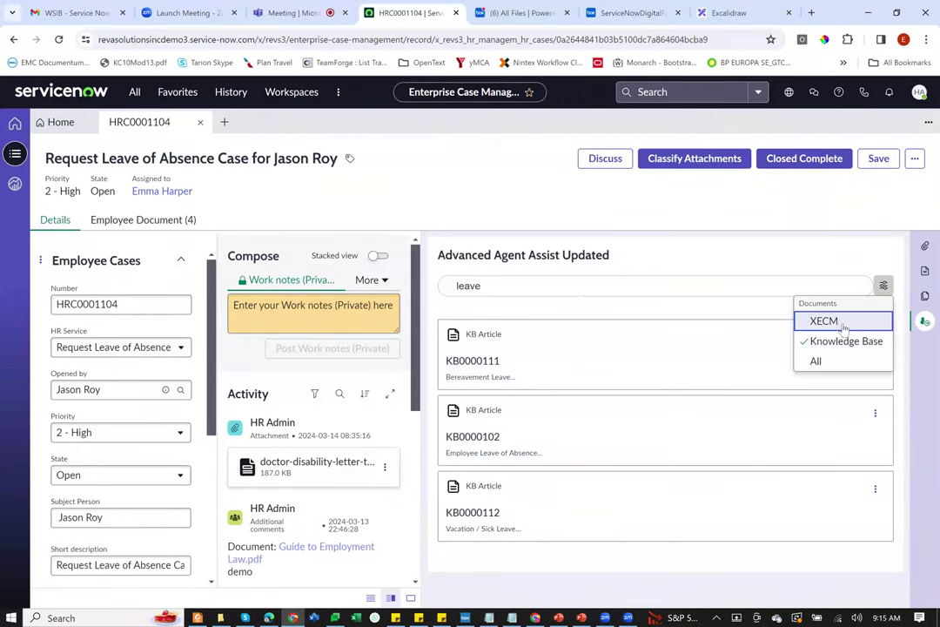
pyautogui.click(843, 322)
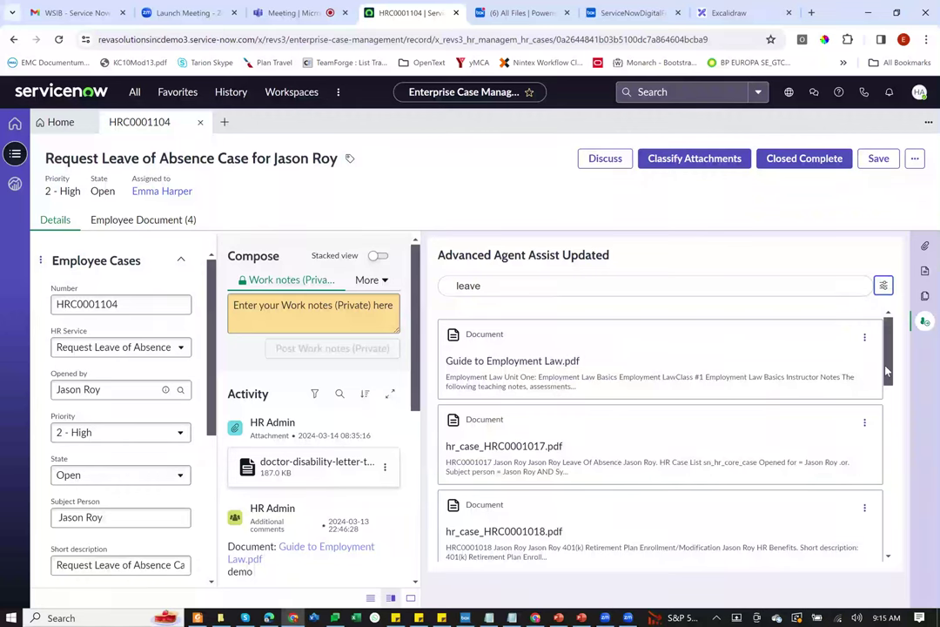
pyautogui.scroll(-1, 754, 342)
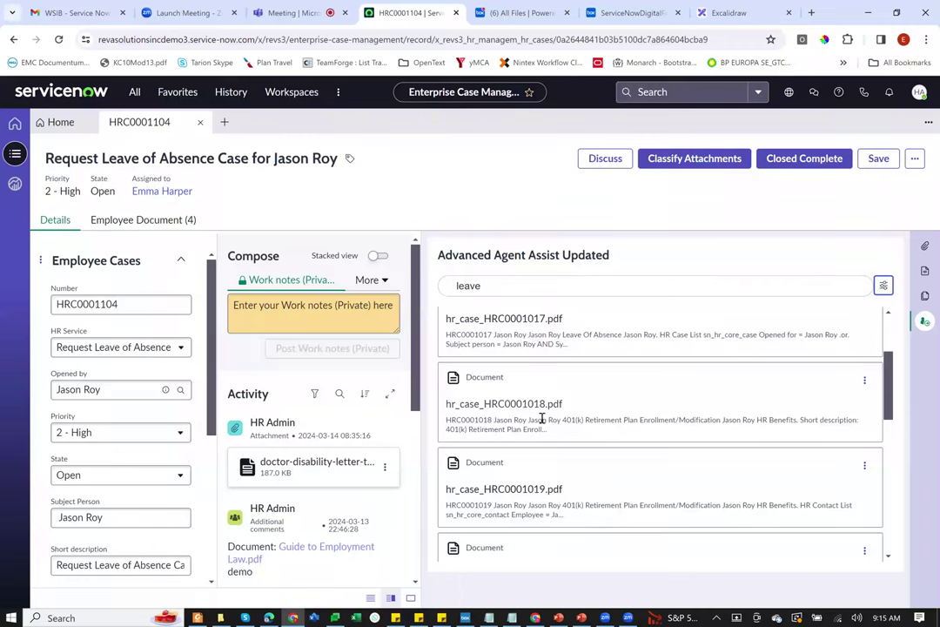
pyautogui.moveTo(890, 399); pyautogui.dragTo(903, 328)
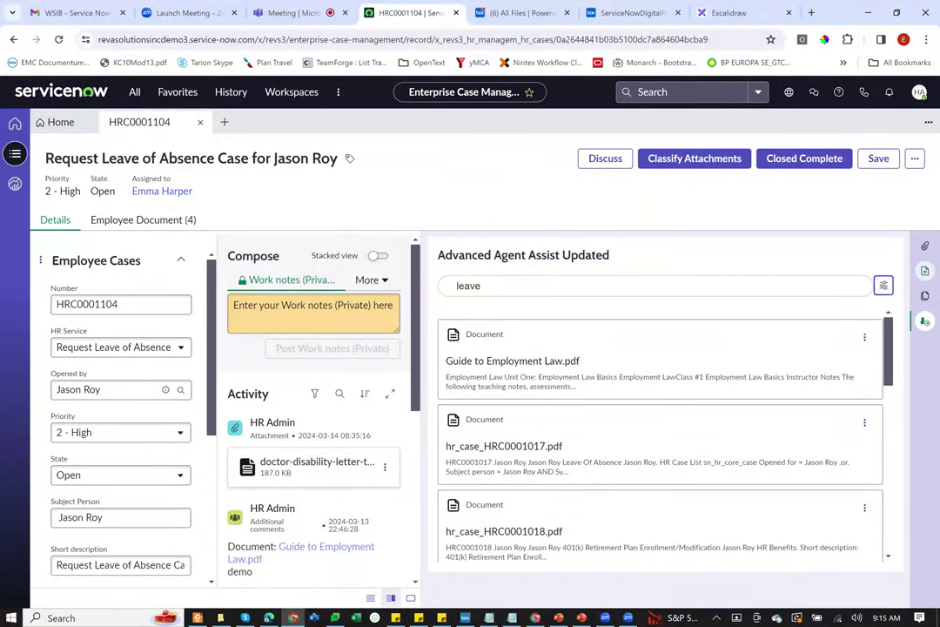
pyautogui.click(924, 270)
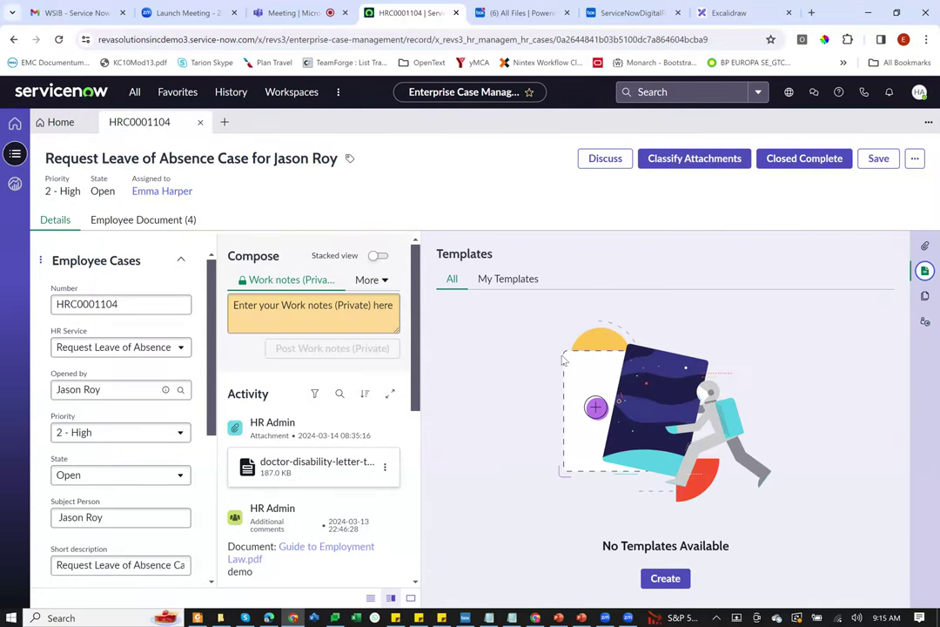
# Step: Show the case attachments and open Classify Attachments for doctor-disability-letter-template-sample.pdf
pyautogui.click(924, 246)
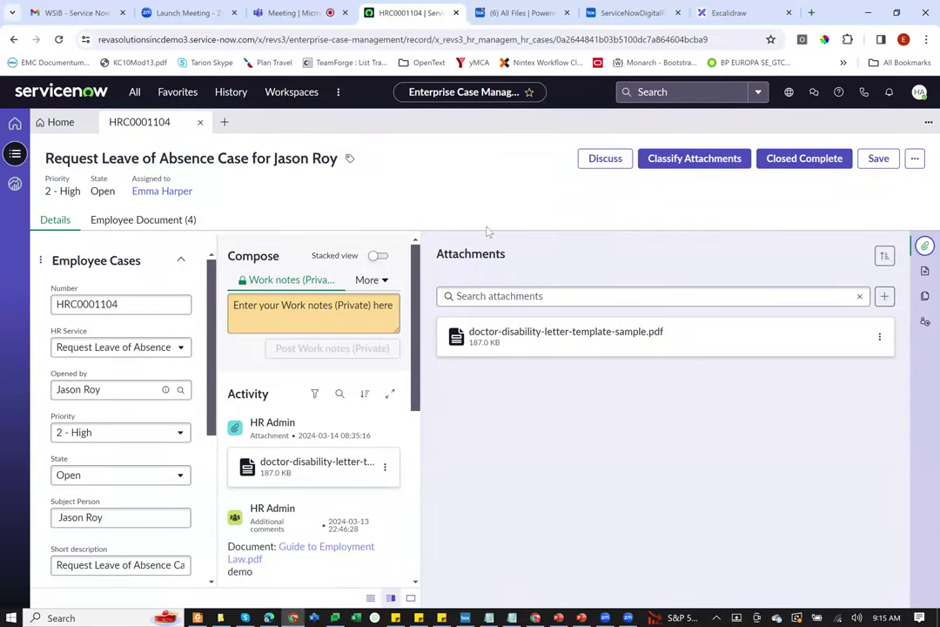
pyautogui.click(705, 159)
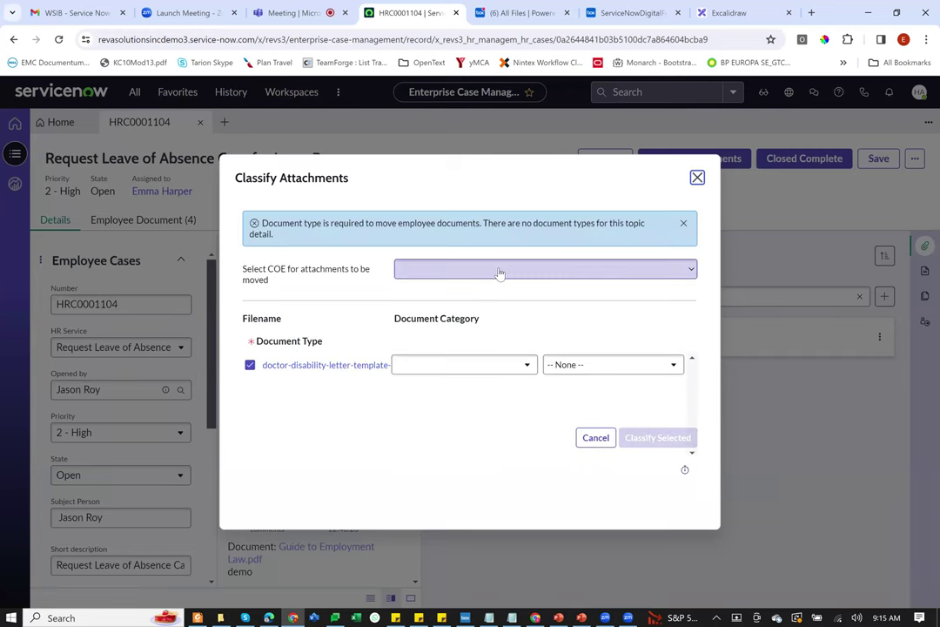
# Step: Classify the disability letter as HR Cases COE, Leave of Absence, Leave of Absence Requests
pyautogui.click(499, 272)
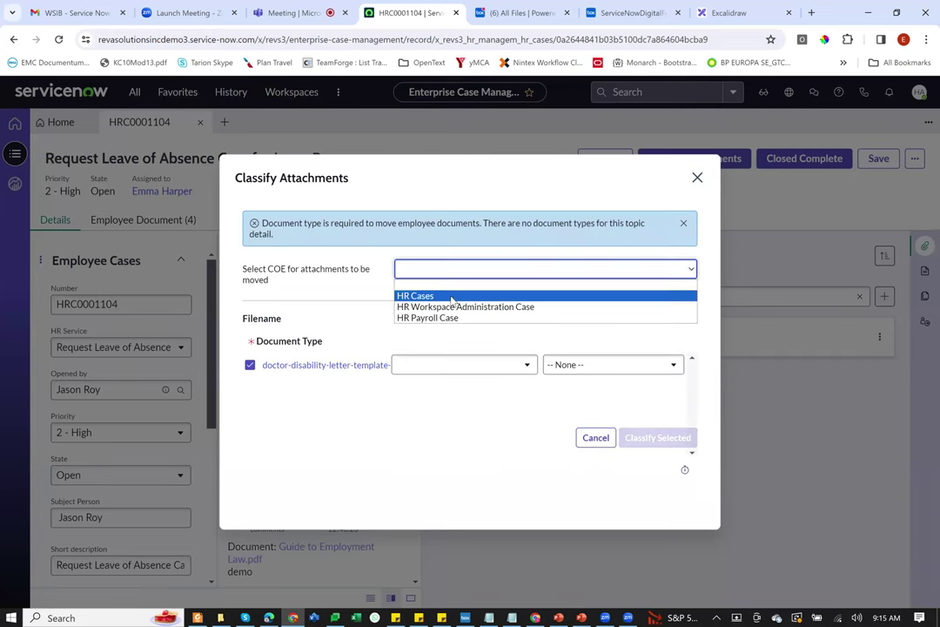
pyautogui.click(451, 297)
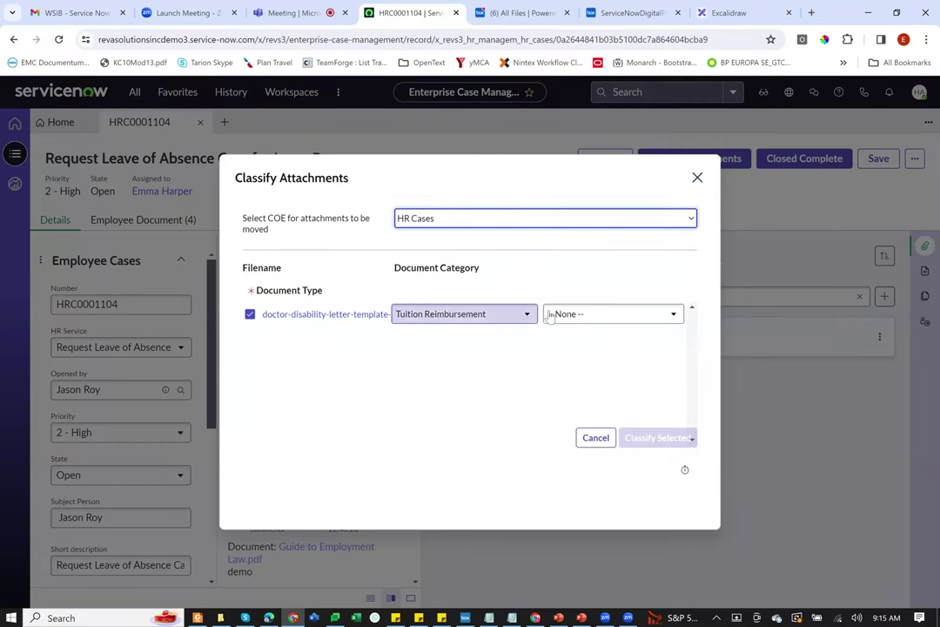
pyautogui.click(526, 314)
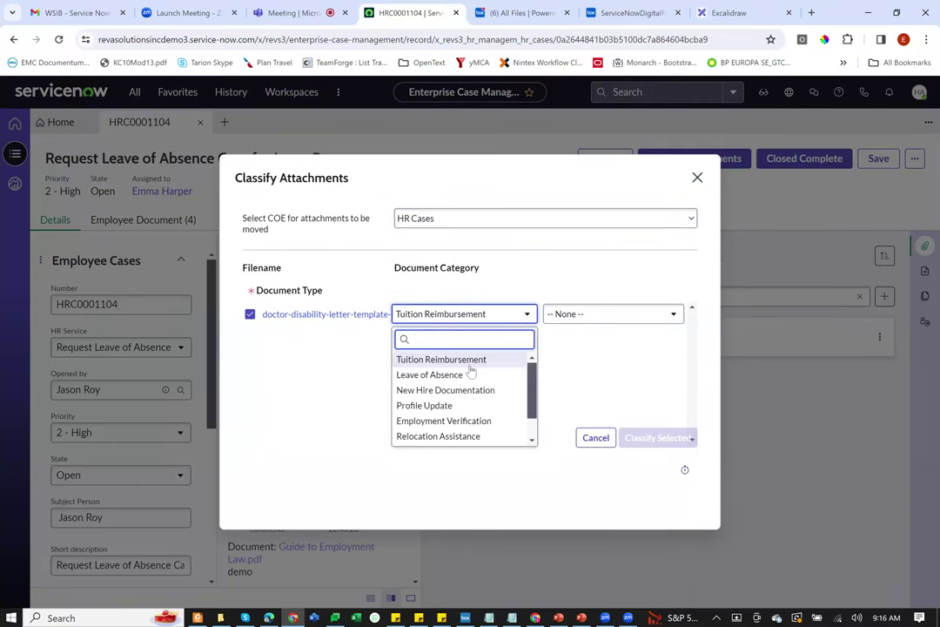
pyautogui.click(468, 374)
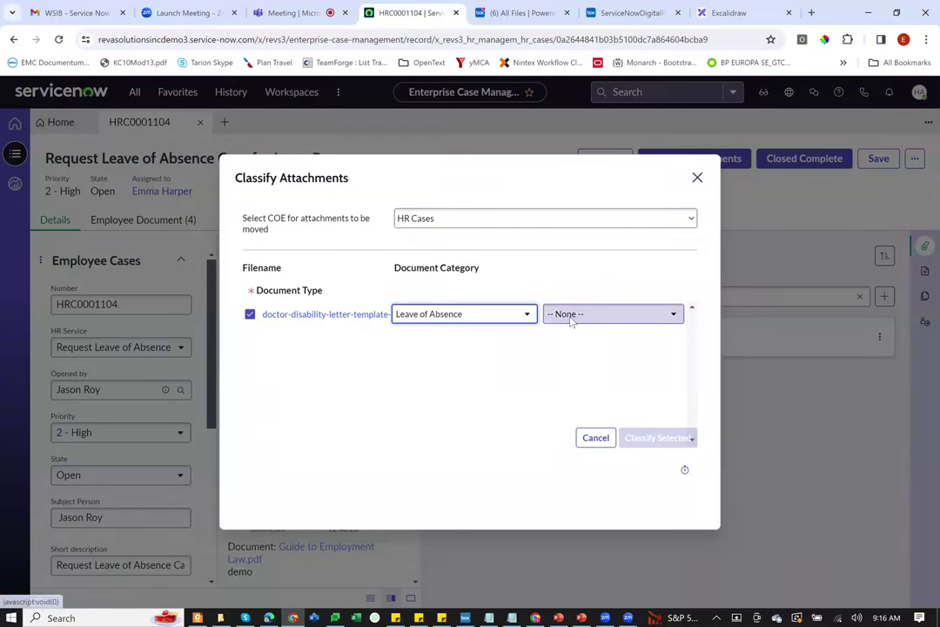
pyautogui.click(570, 320)
pyautogui.click(559, 374)
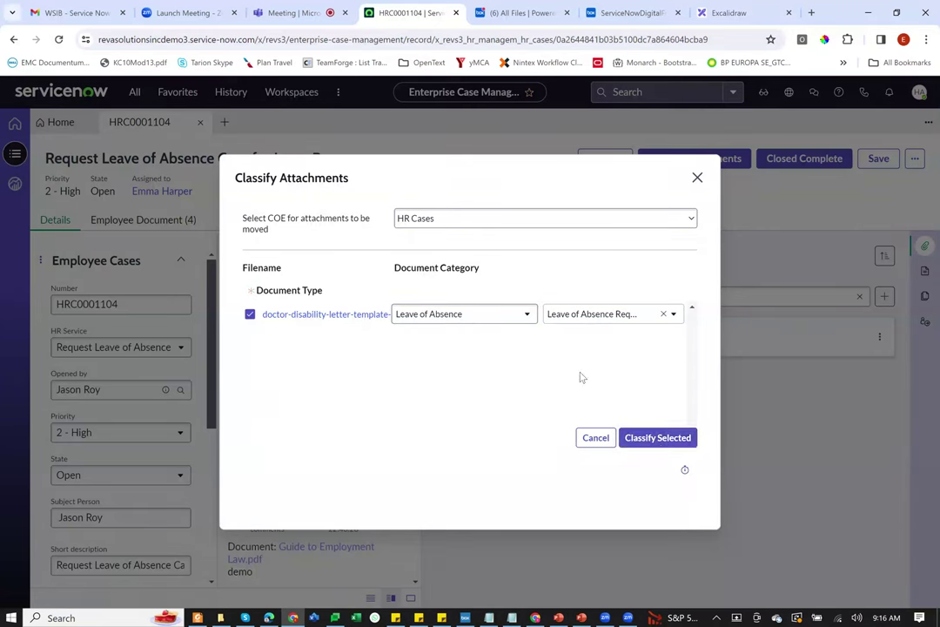
pyautogui.click(659, 441)
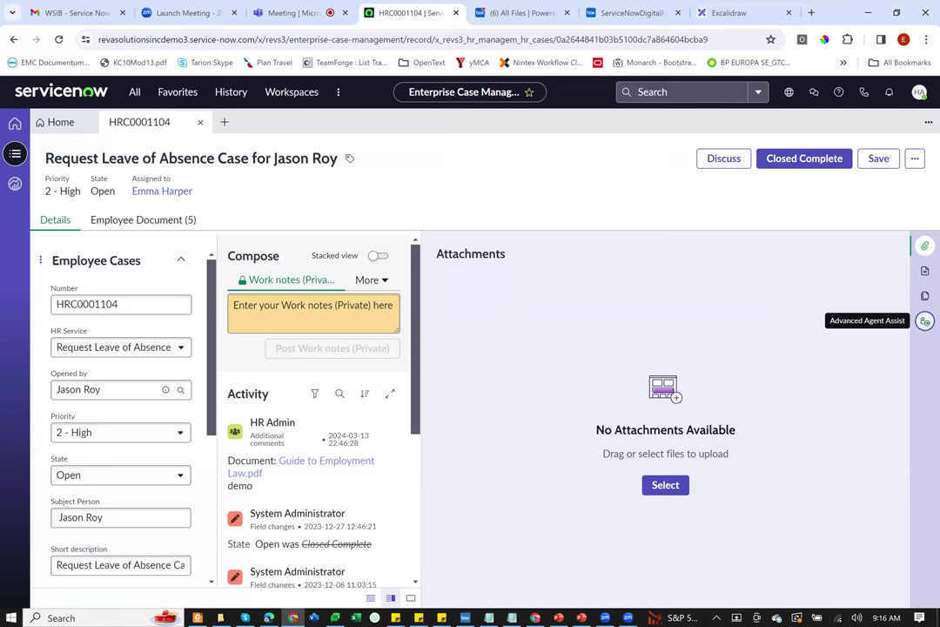
pyautogui.click(925, 322)
# Step: Search Agent Assist for 'leave' to list Guide to Employment Law.pdf and HR case documents
pyautogui.click(781, 284)
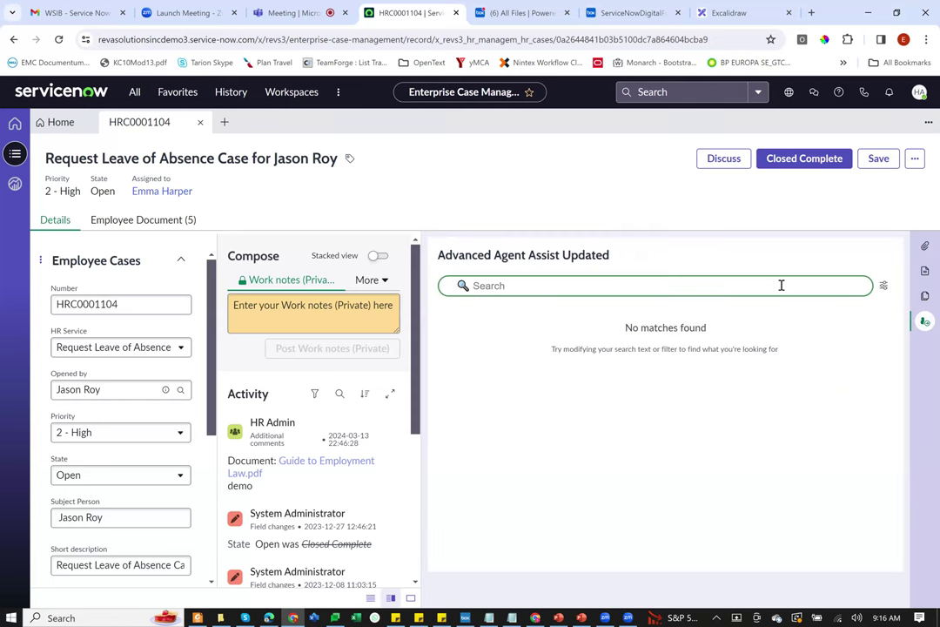
pyautogui.write('leave')
pyautogui.press('Return')
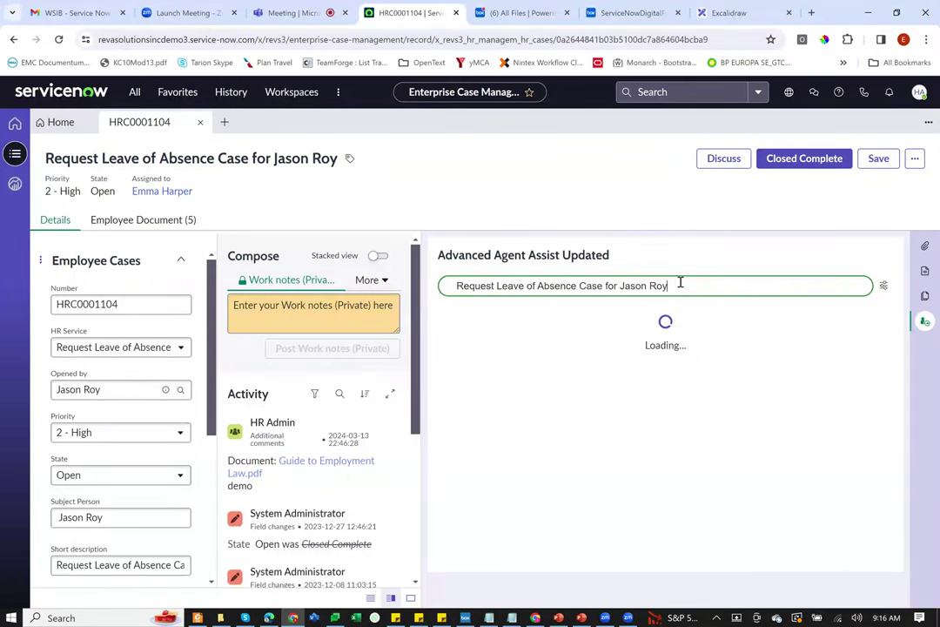
pyautogui.moveTo(679, 285); pyautogui.dragTo(417, 287)
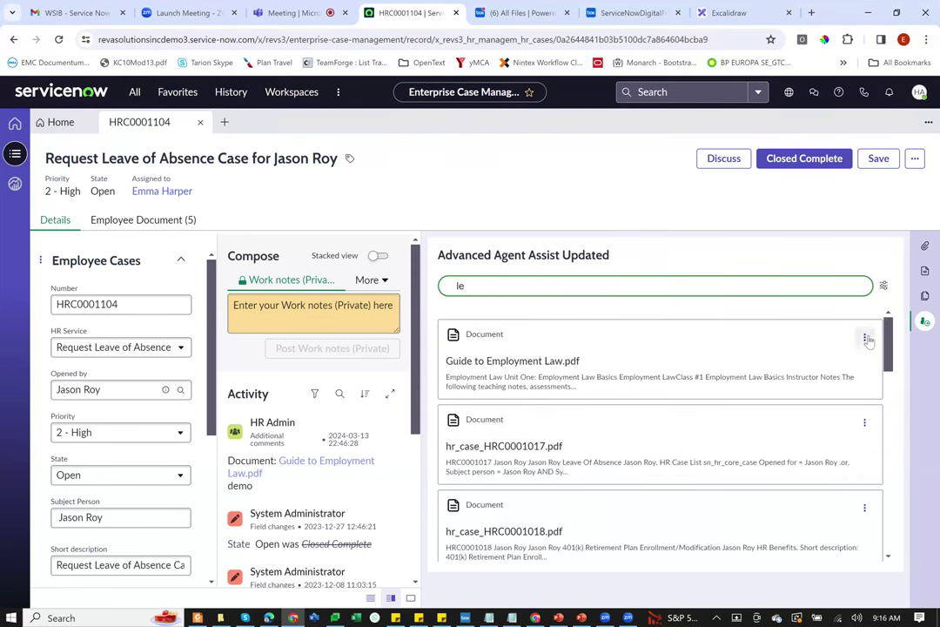
pyautogui.click(756, 289)
pyautogui.write('ave')
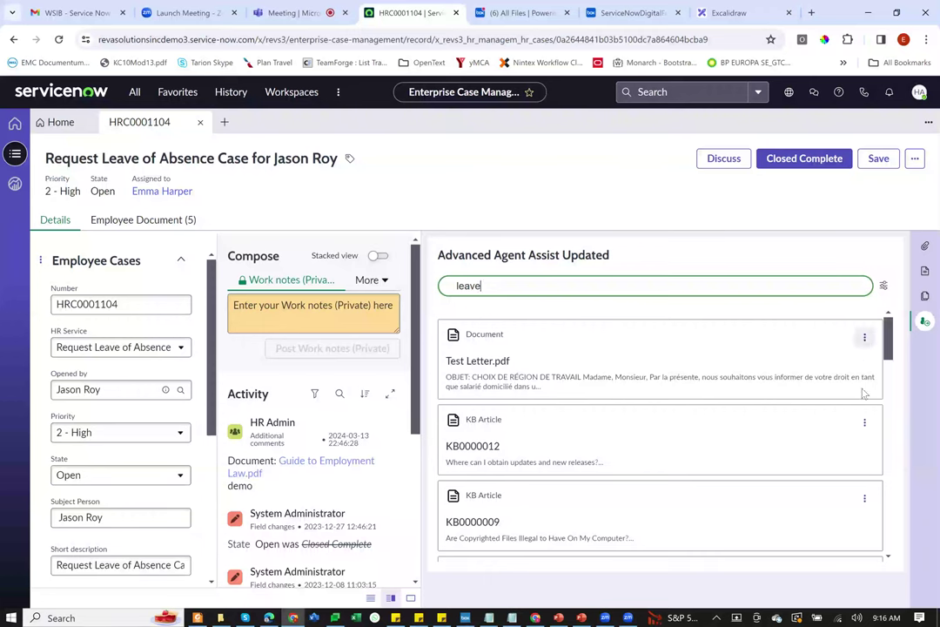
pyautogui.click(865, 338)
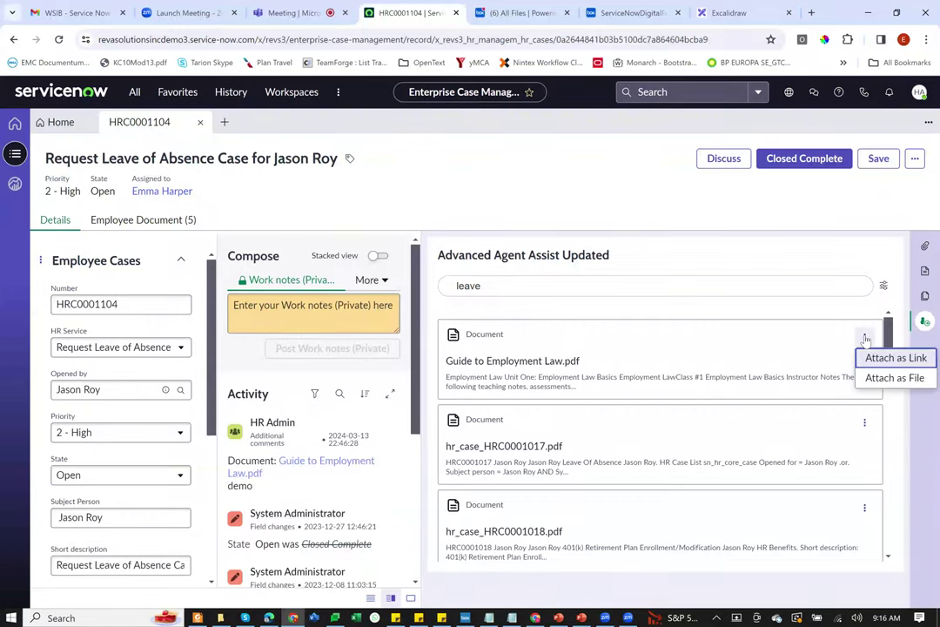
# Step: Attach Guide to Employment Law.pdf to HRC0001104 as a link with the comment 'please check'
pyautogui.click(874, 359)
pyautogui.click(504, 370)
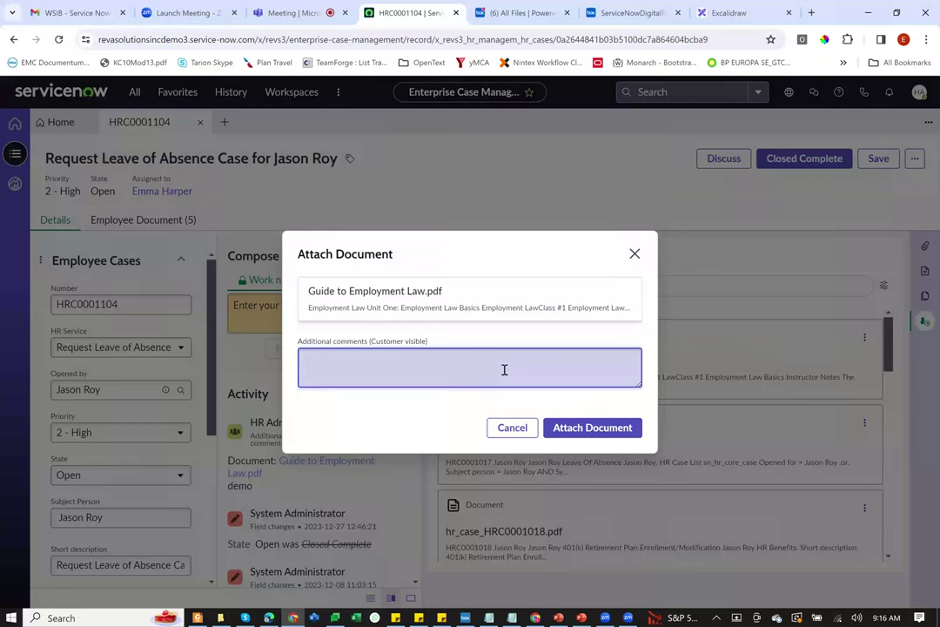
pyautogui.write('please check')
pyautogui.click(578, 431)
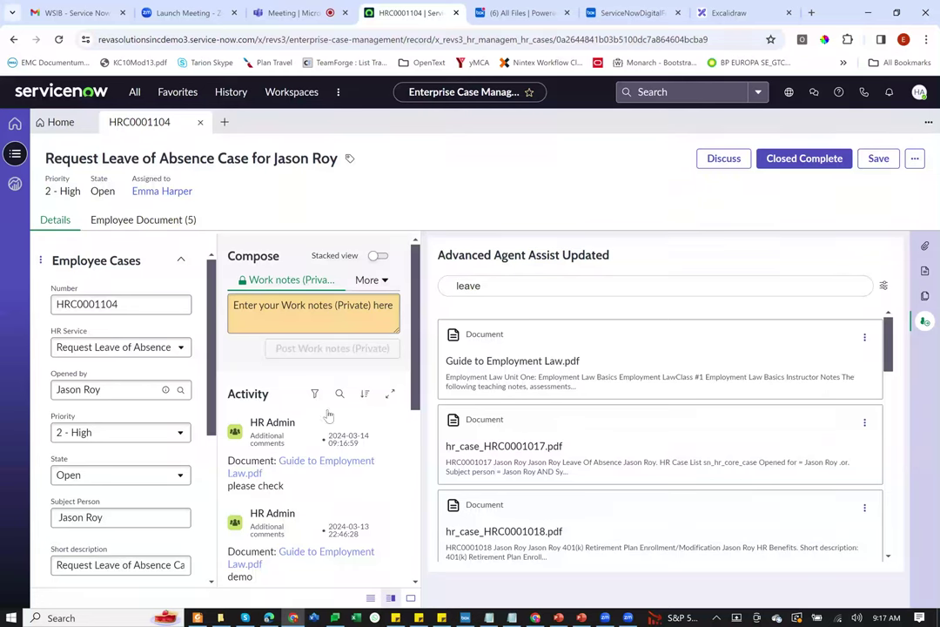
# Step: Sign in to the portal as the employee and open the case's Documents tab
pyautogui.click(270, 614)
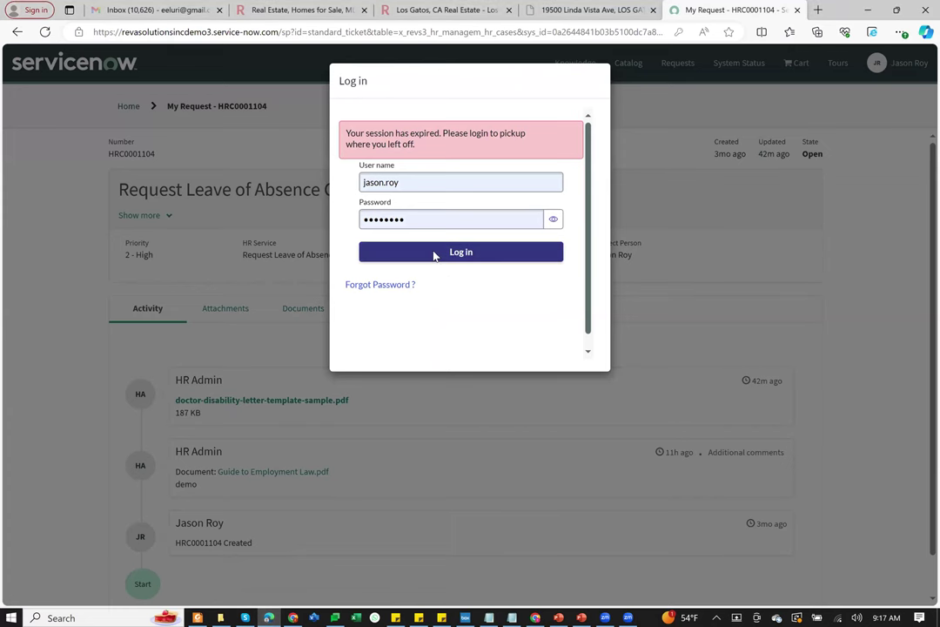
pyautogui.click(435, 252)
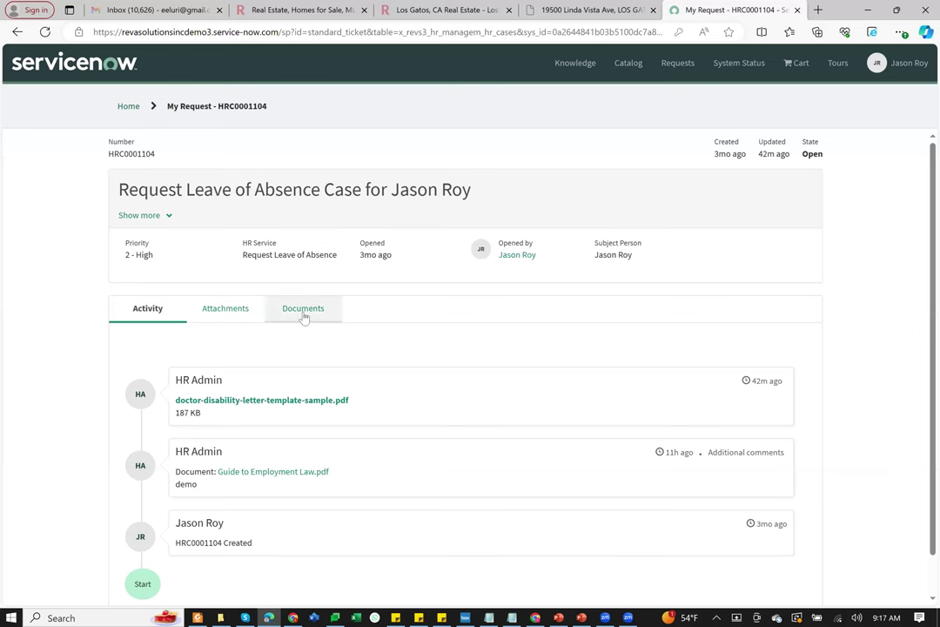
pyautogui.click(304, 313)
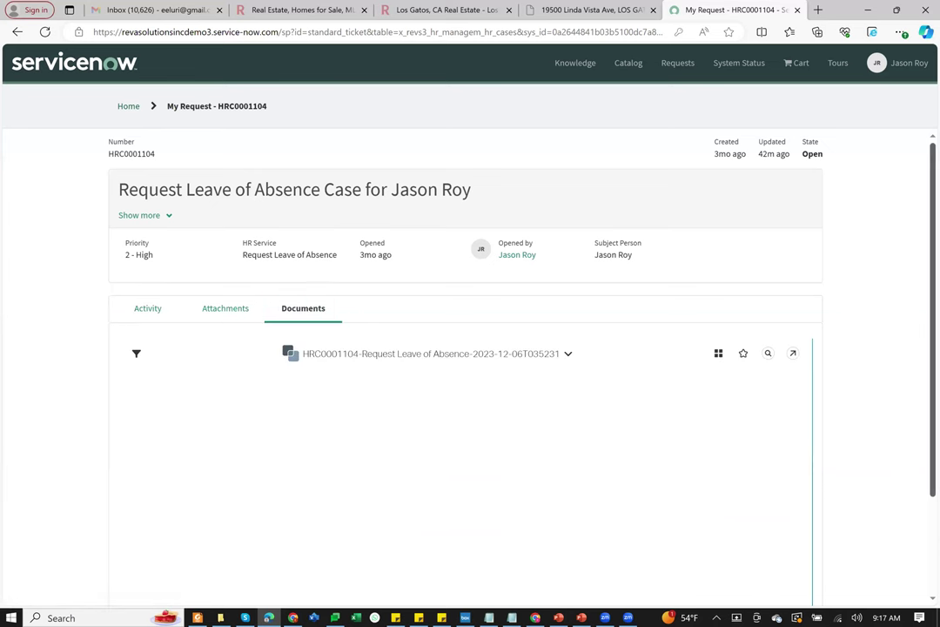
pyautogui.scroll(-1, 684, 333)
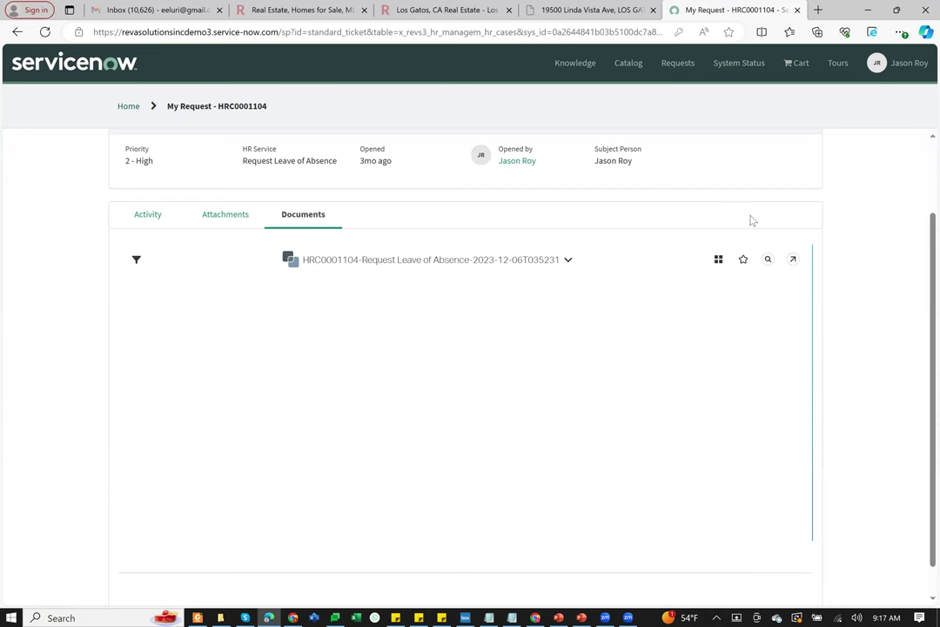
# Step: Reload the HRC0001104 page and reopen Documents to see its three folders
pyautogui.rightClick(381, 341)
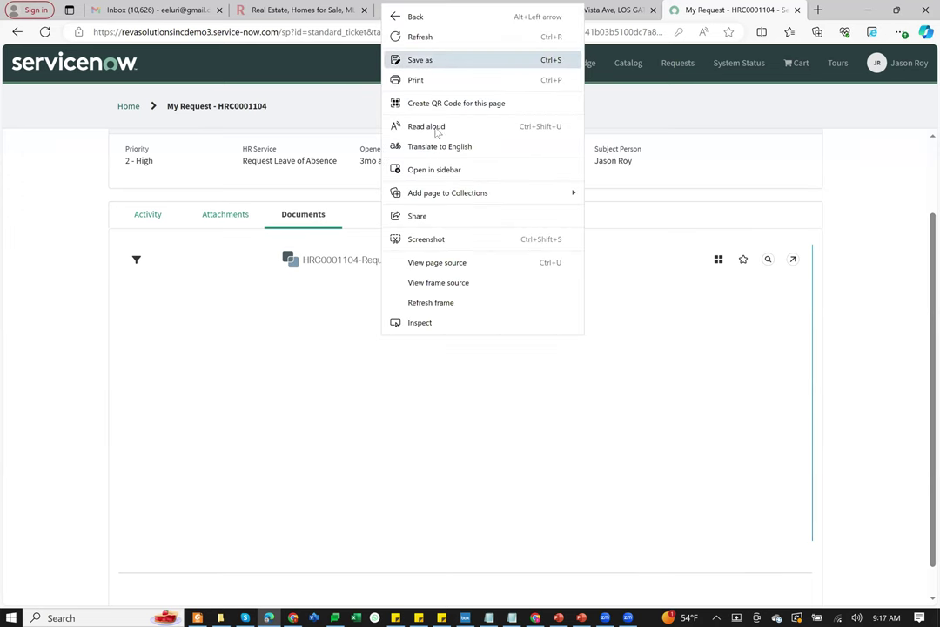
pyautogui.click(419, 36)
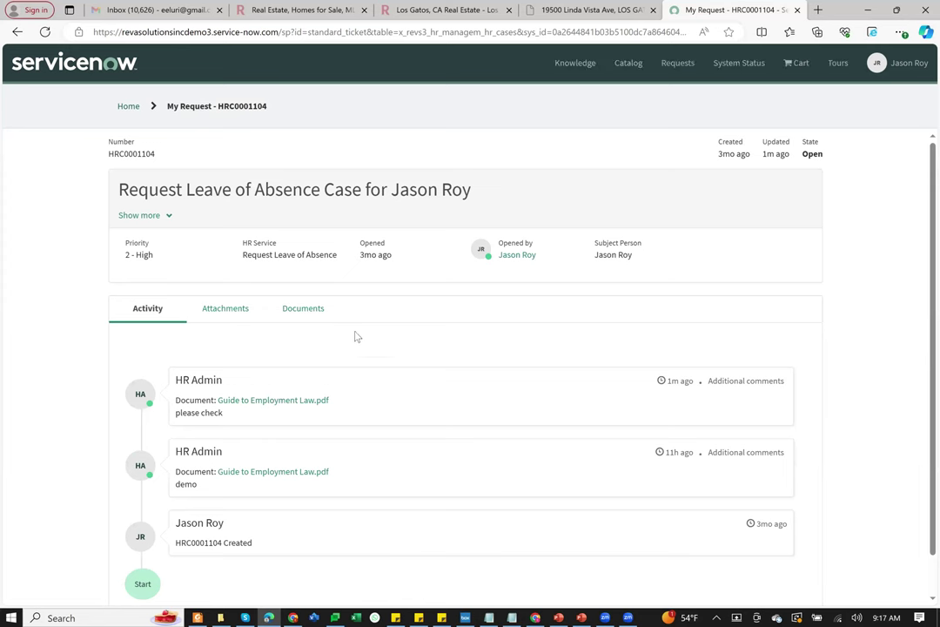
pyautogui.click(303, 309)
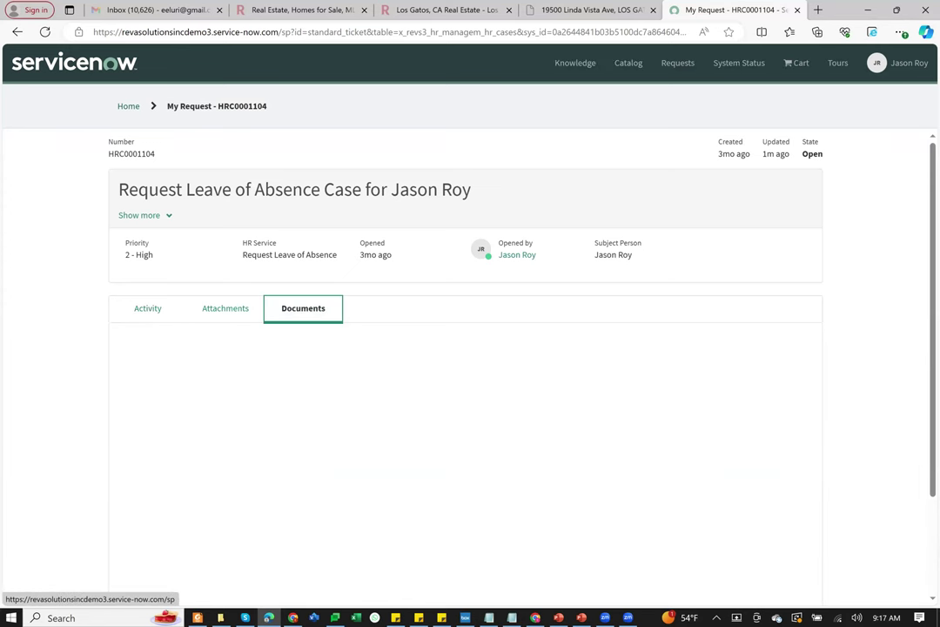
pyautogui.scroll(-1, 805, 275)
pyautogui.scroll(-1, 466, 348)
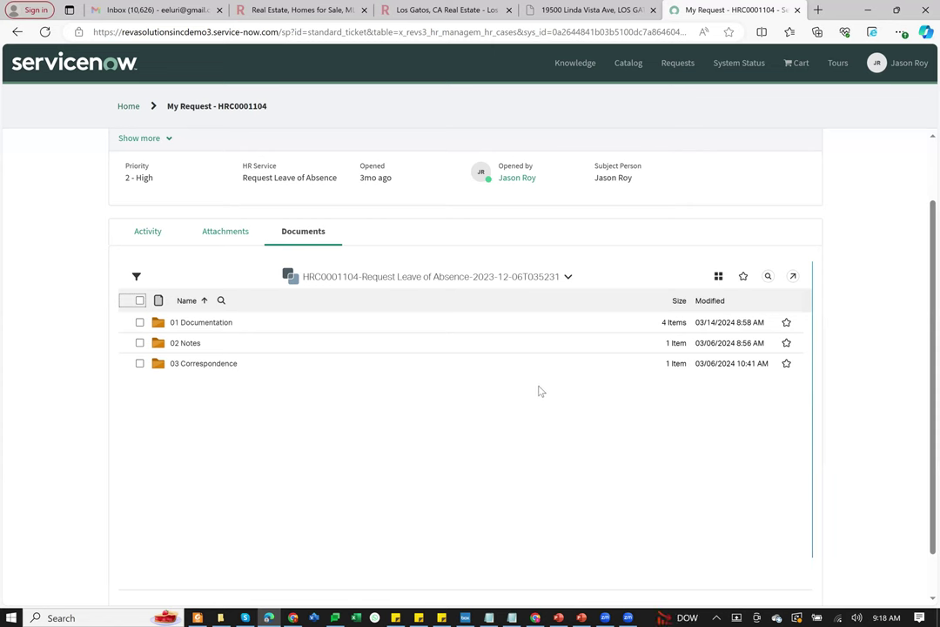
pyautogui.click(626, 63)
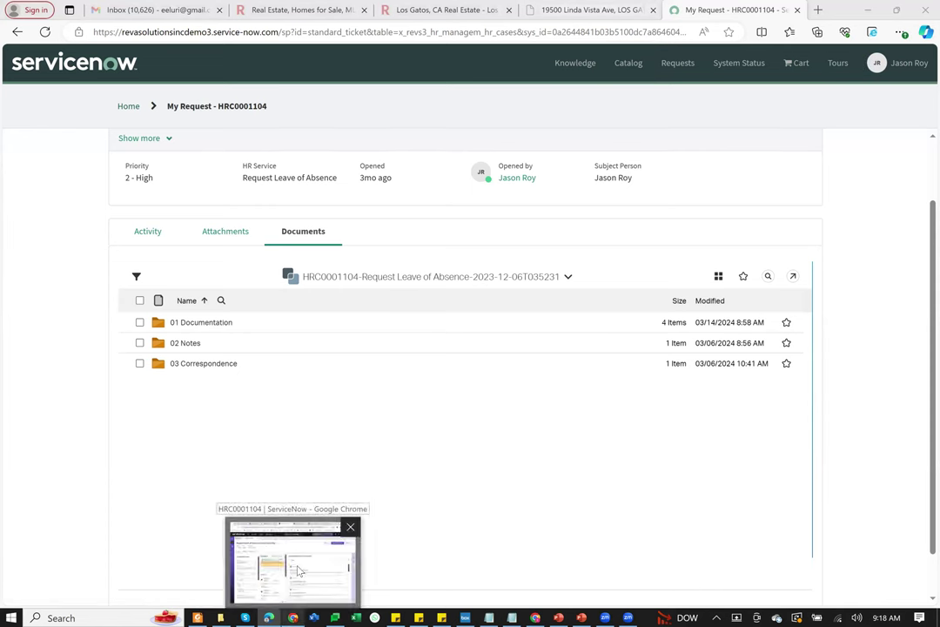
# Step: Show slide 13, Design Considerations, of the ServiceNowDigitalForum deck full screen in Box
pyautogui.click(291, 561)
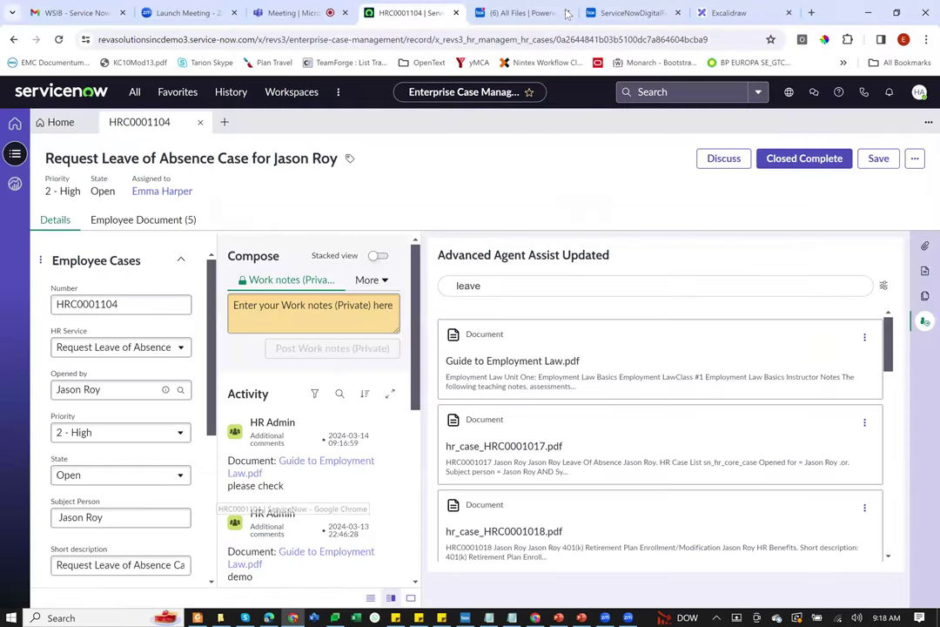
pyautogui.click(634, 12)
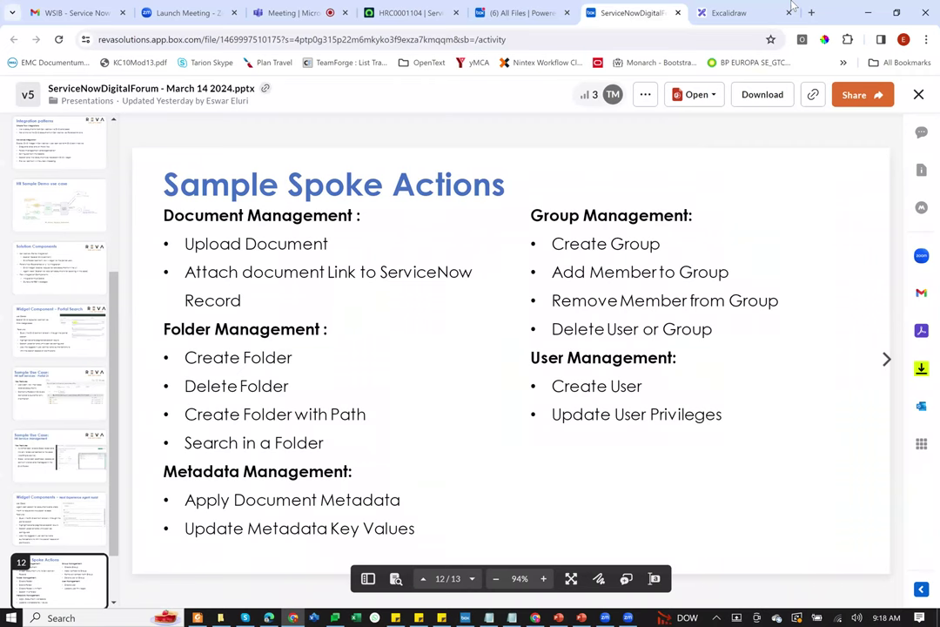
pyautogui.scroll(-3, 96, 595)
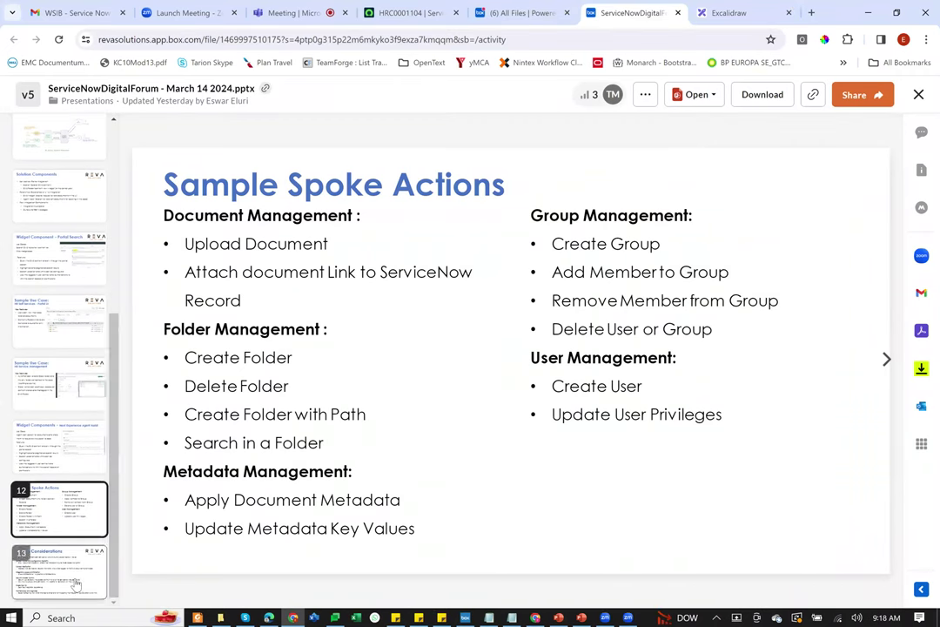
pyautogui.click(76, 585)
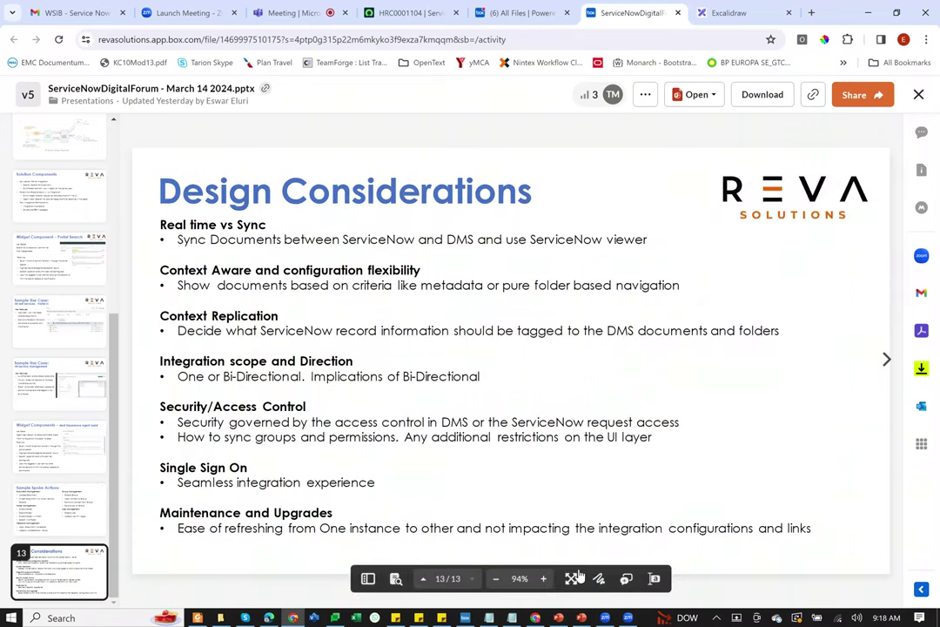
pyautogui.click(572, 578)
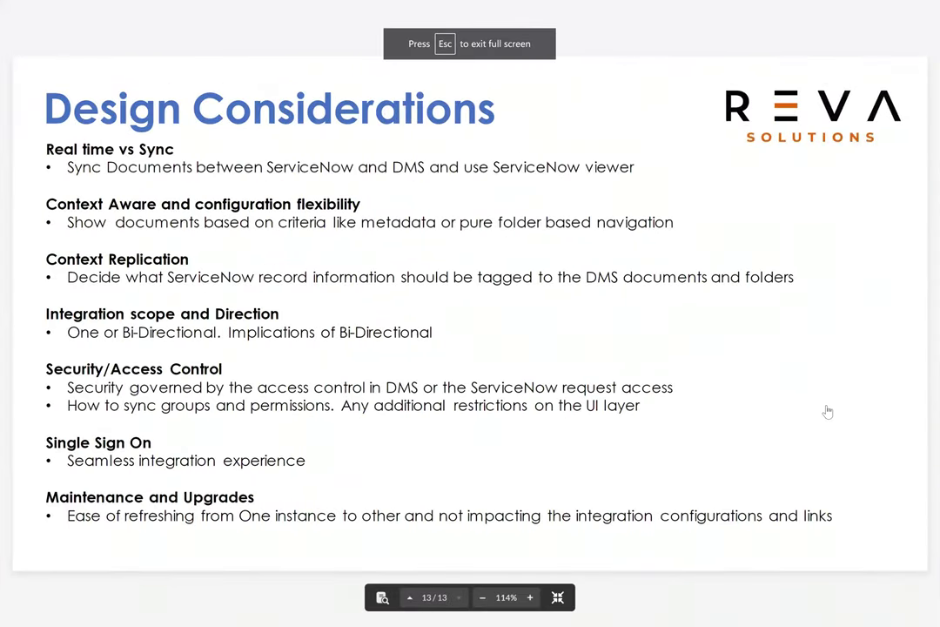